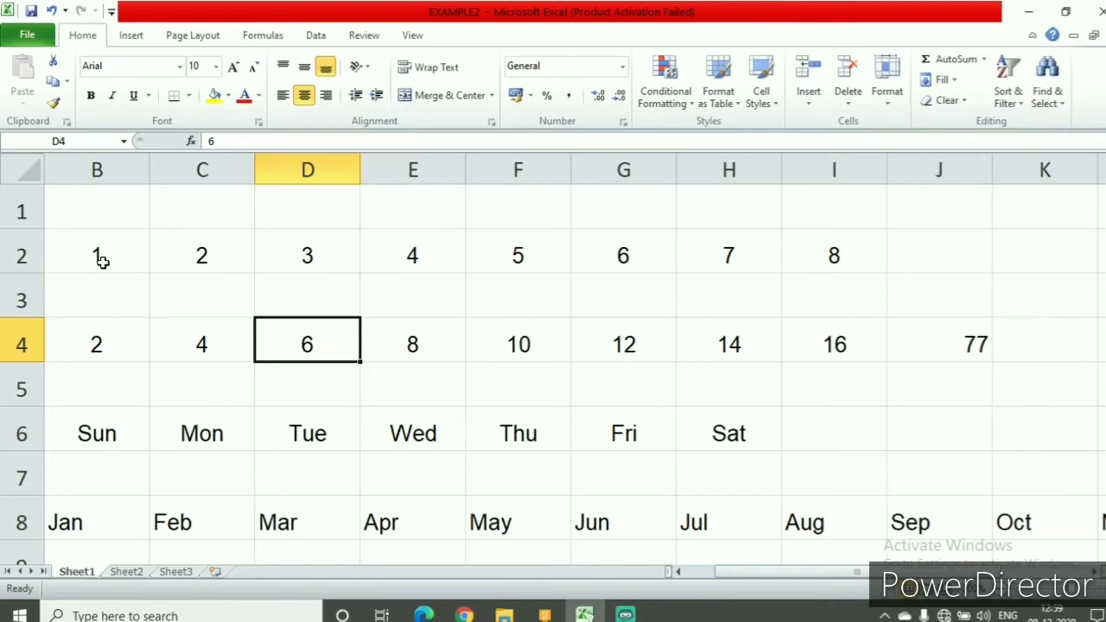
- Try the fonts Arial Rounded MT Bold and Arial Black on cells B2:D2
{"action": "left_click_drag", "start_coordinate": [102, 254], "coordinate": [322, 259]}
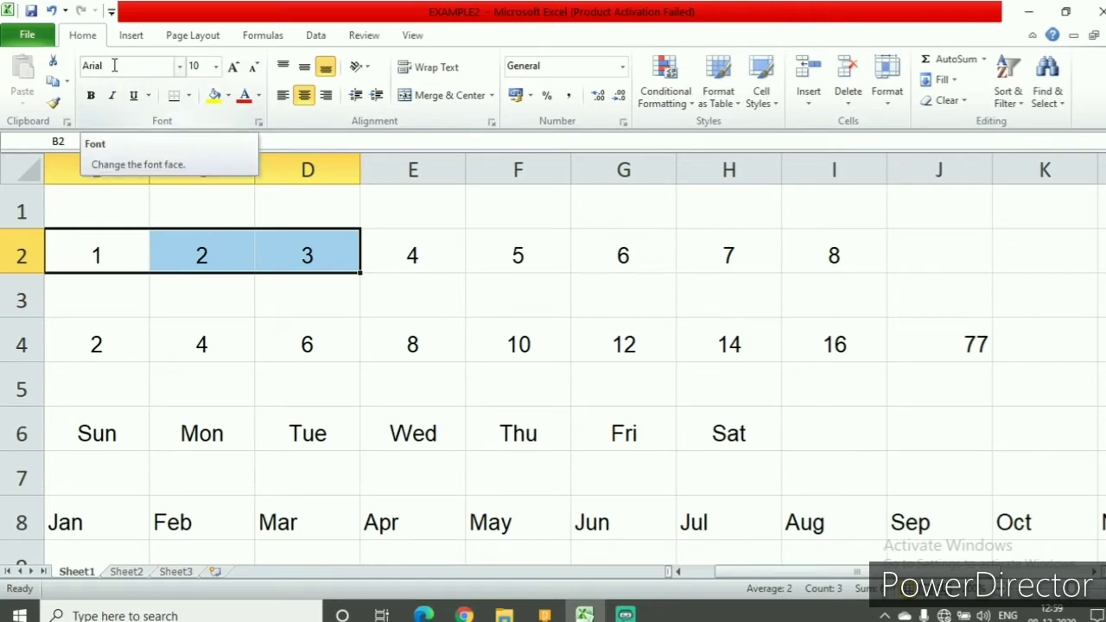
{"action": "left_click", "coordinate": [179, 68]}
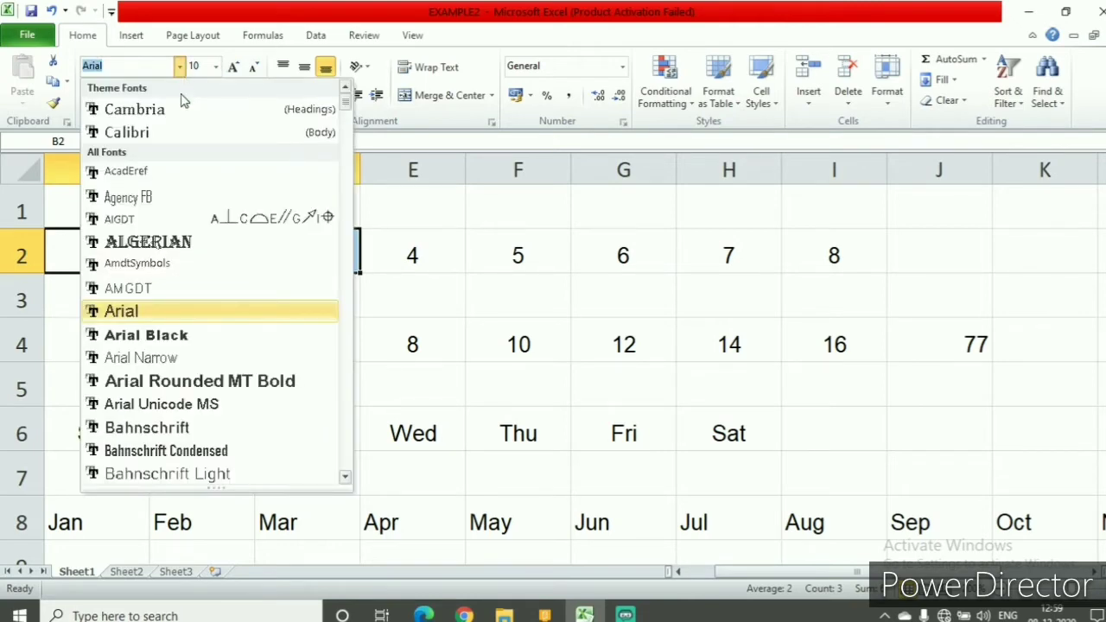
{"action": "left_click", "coordinate": [179, 385]}
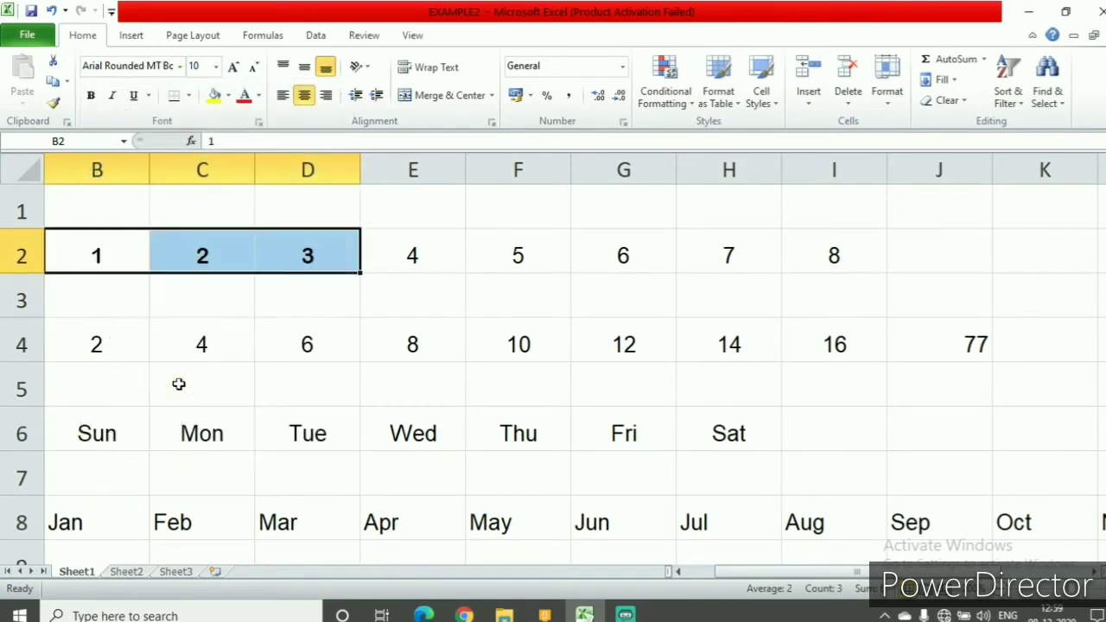
{"action": "left_click", "coordinate": [179, 67]}
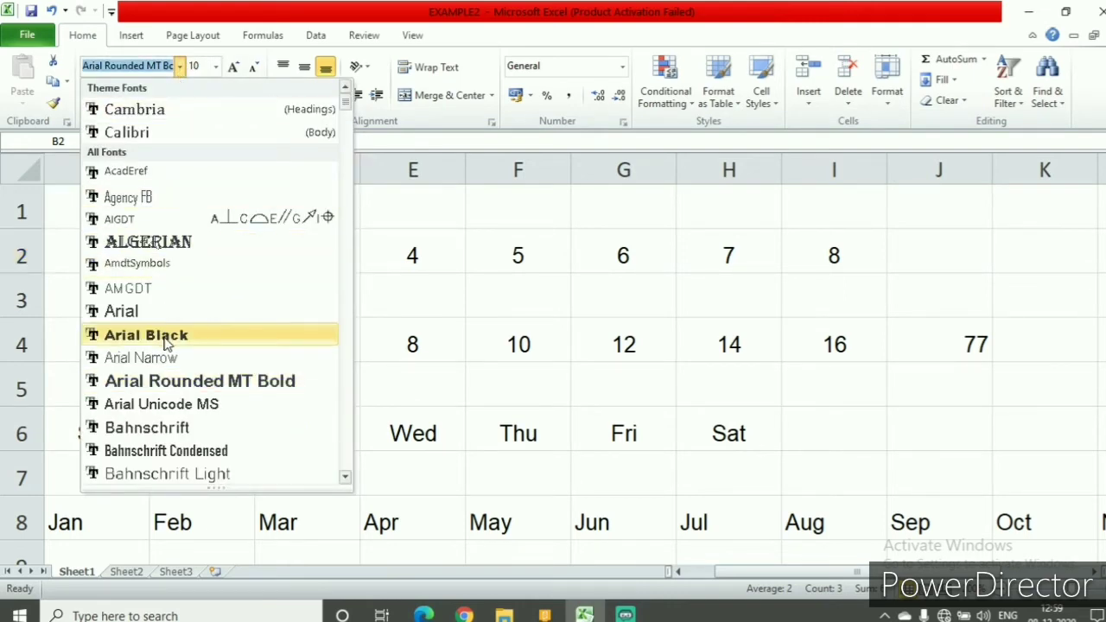
{"action": "left_click", "coordinate": [165, 335]}
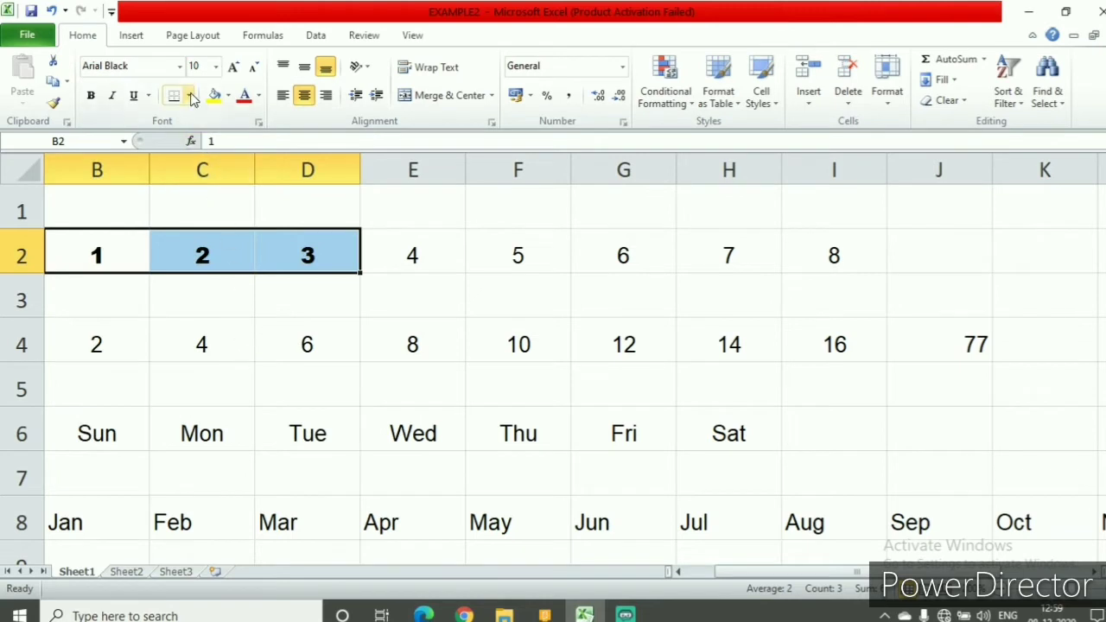
{"action": "left_click", "coordinate": [162, 309]}
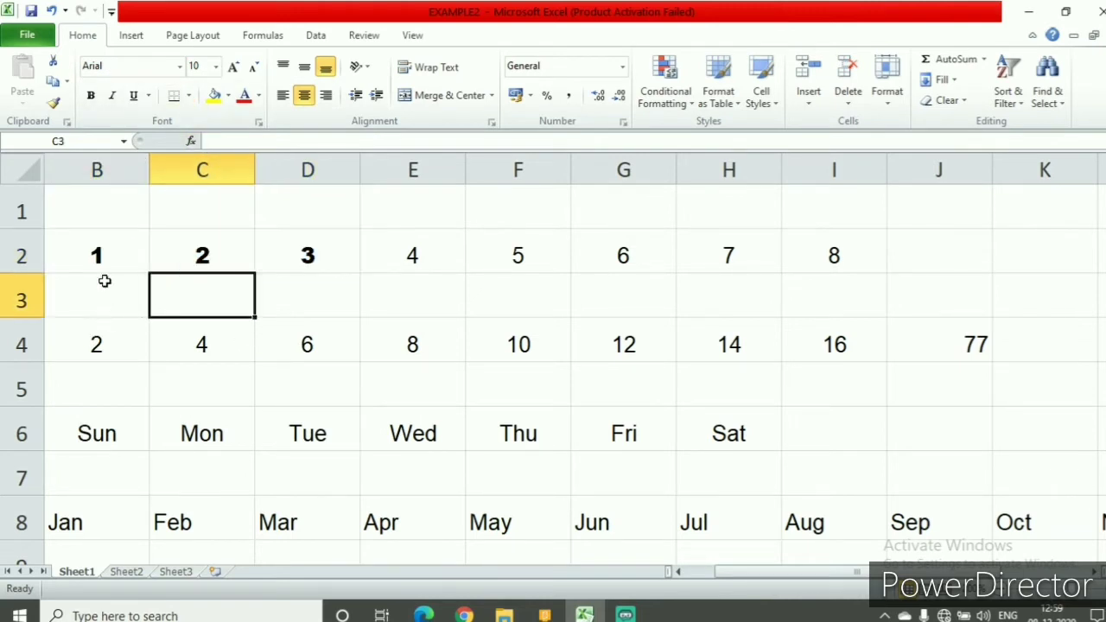
- Change the font of the range B2:K8 to Bernard MT Condensed
{"action": "left_click_drag", "start_coordinate": [93, 256], "coordinate": [1009, 520]}
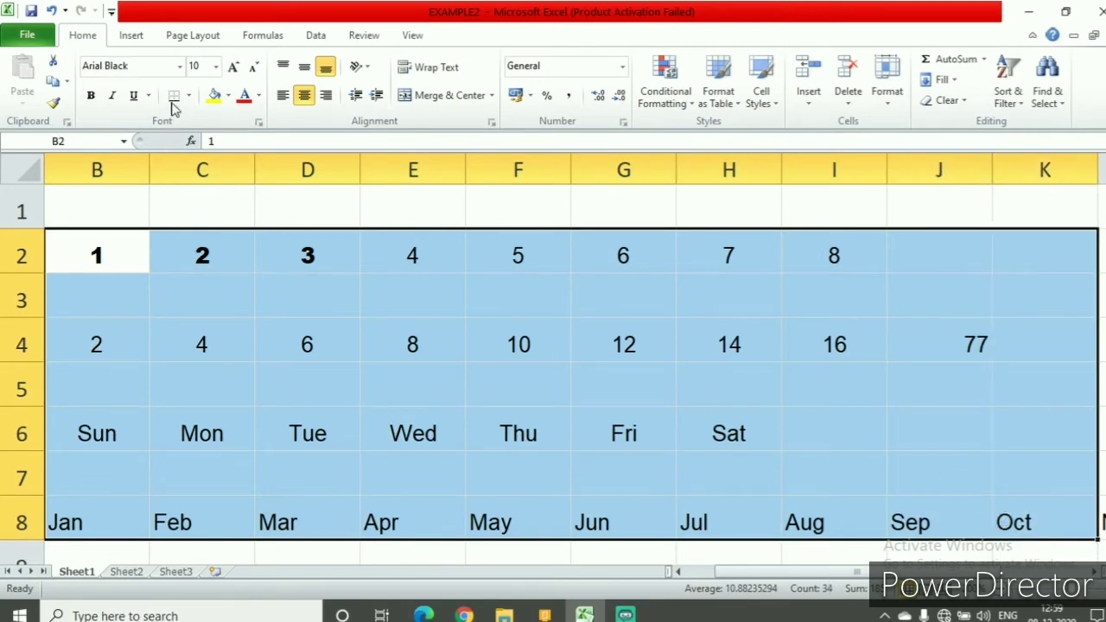
{"action": "left_click", "coordinate": [179, 69]}
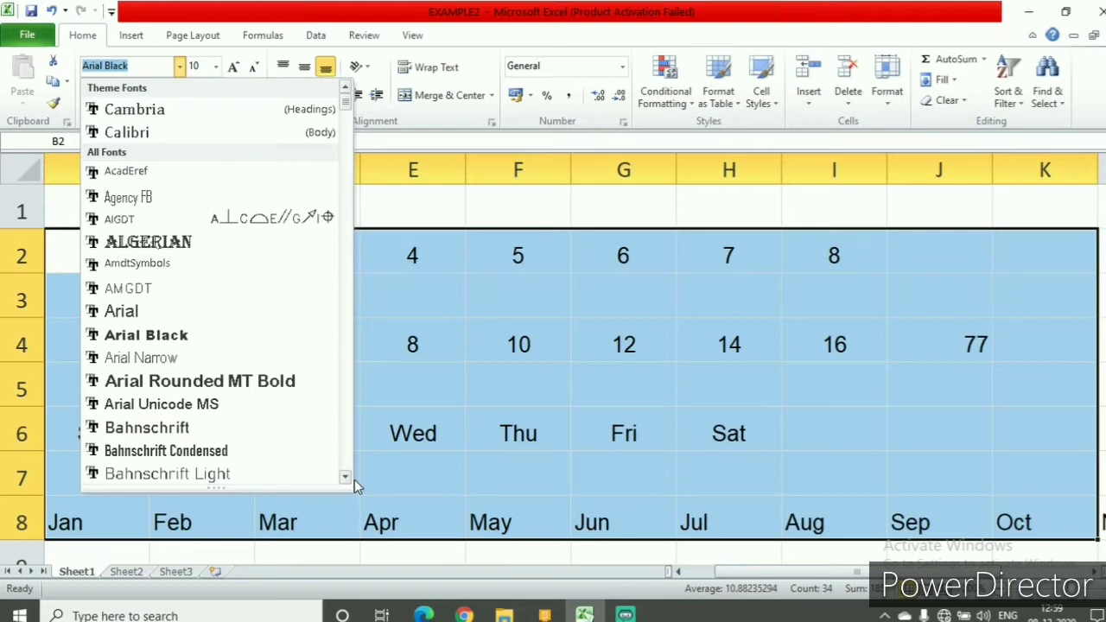
{"action": "left_click", "coordinate": [345, 477]}
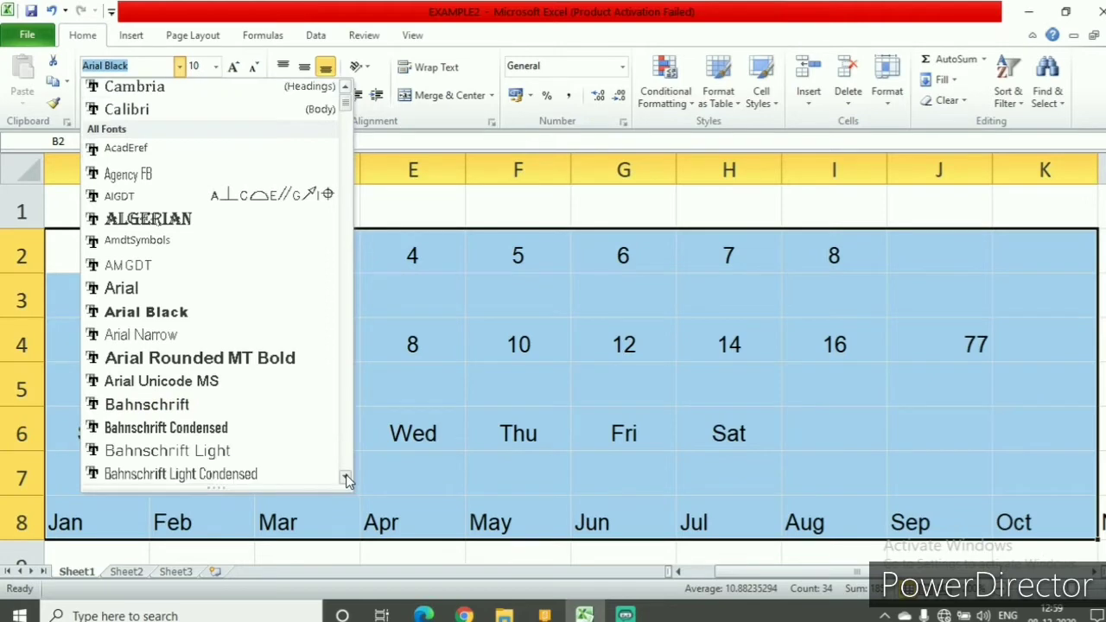
{"action": "left_click", "coordinate": [345, 477]}
{"action": "left_click", "coordinate": [346, 477]}
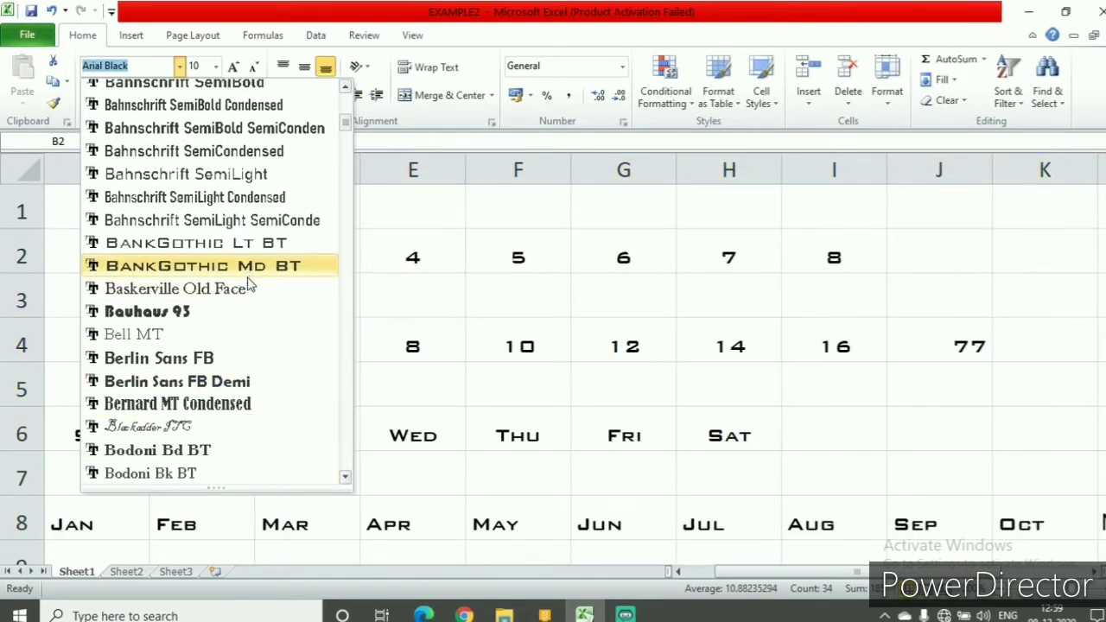
{"action": "left_click", "coordinate": [221, 410]}
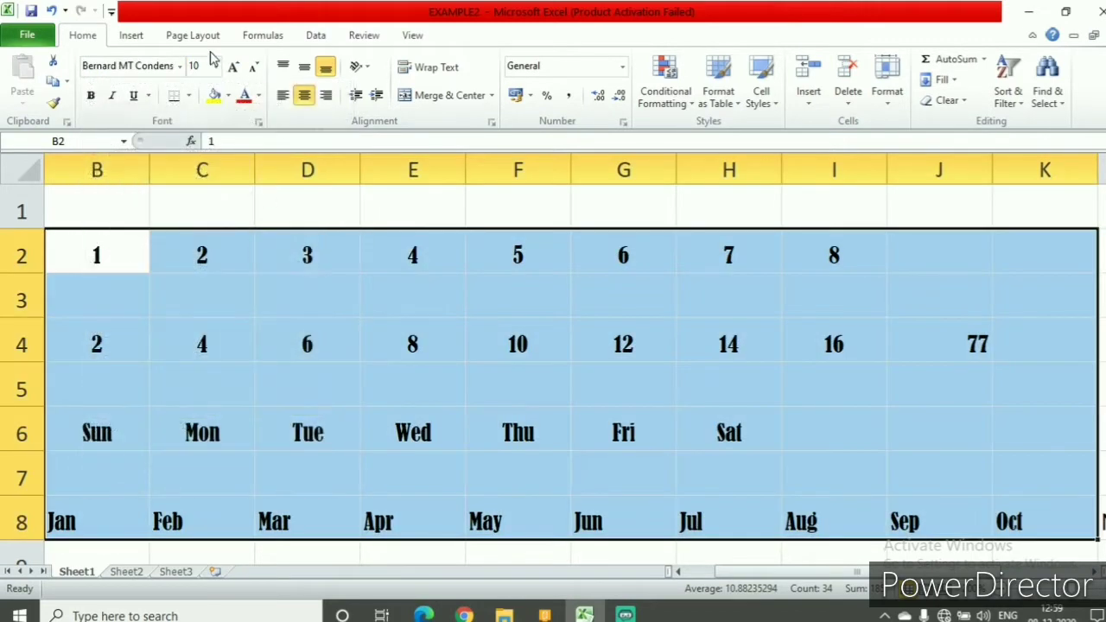
- Set the font size of the range B2:K8 to 24
{"action": "left_click", "coordinate": [215, 67]}
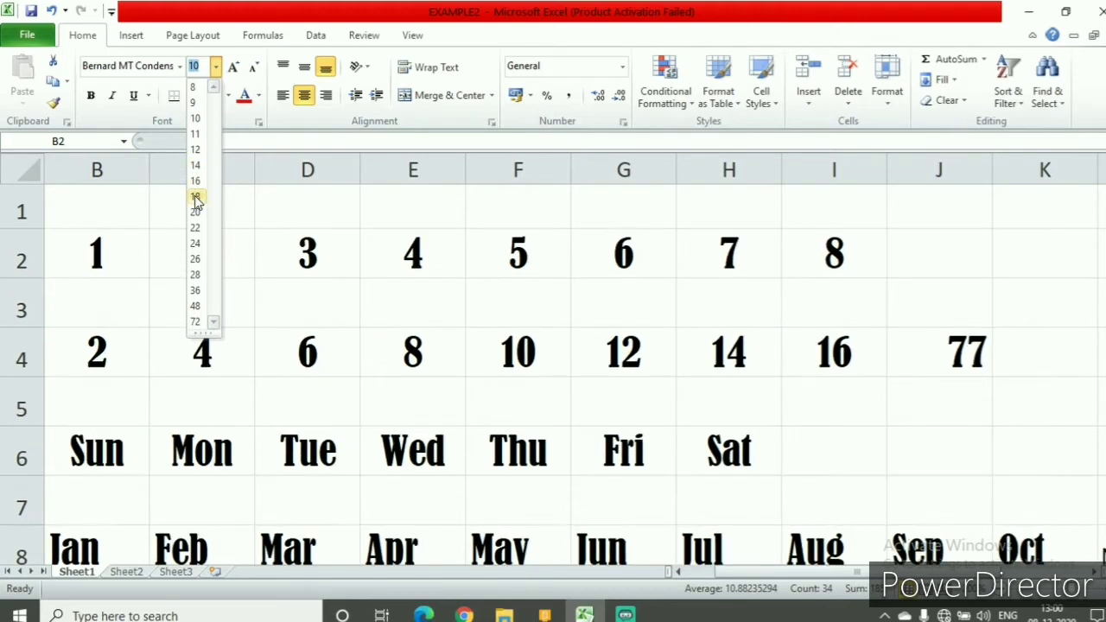
{"action": "left_click", "coordinate": [195, 243]}
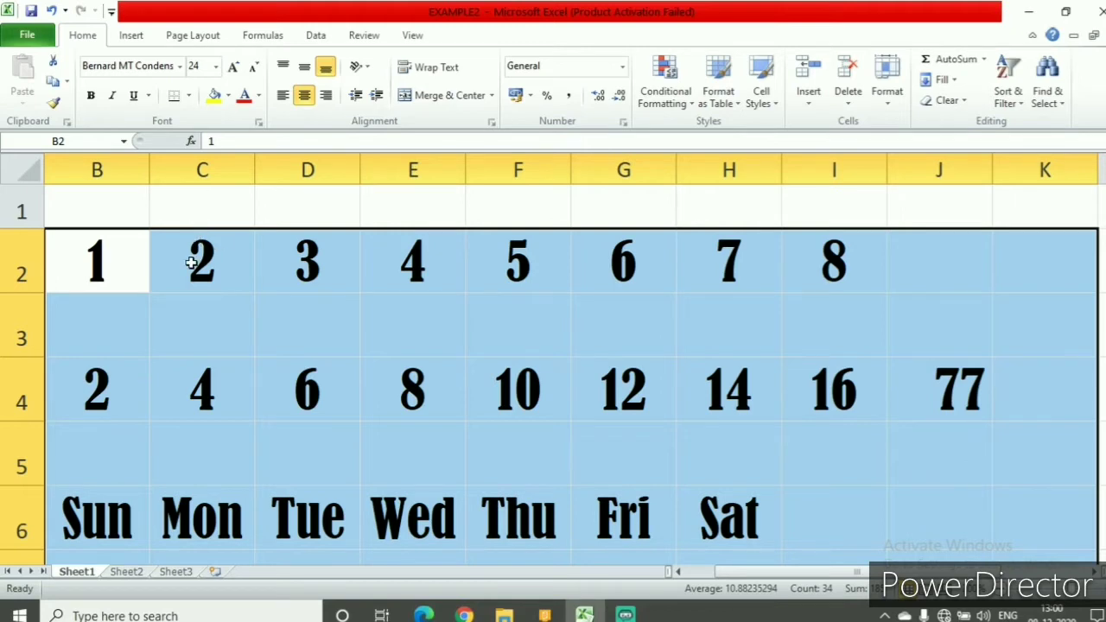
{"action": "left_click", "coordinate": [192, 263]}
{"action": "left_click", "coordinate": [294, 259]}
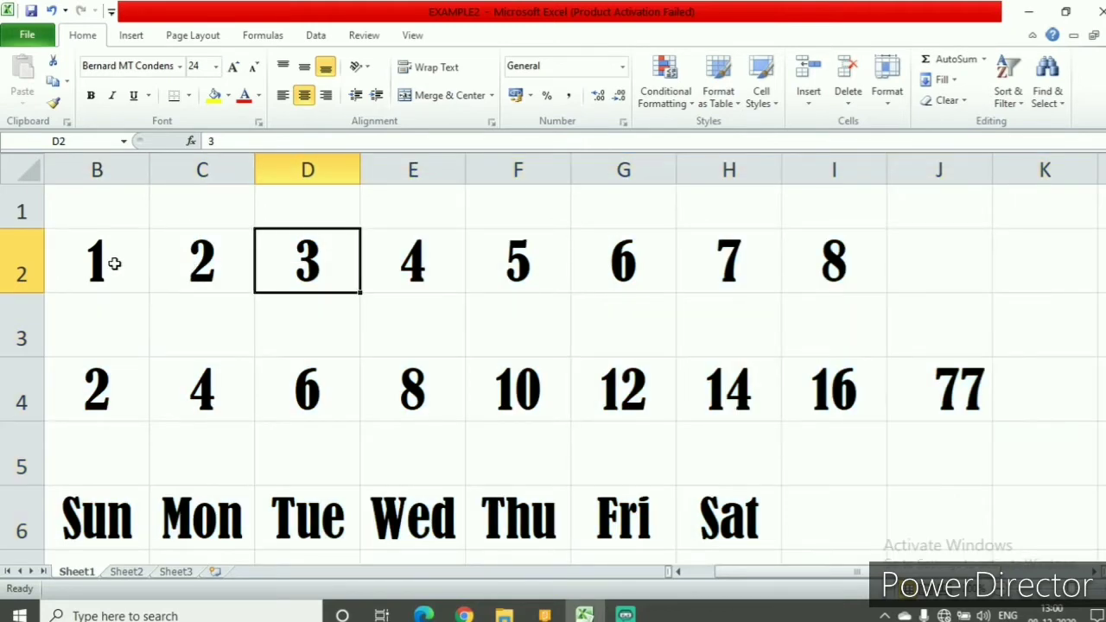
- Change the font of the two number rows, cells B2:J4, to Arial
{"action": "left_click_drag", "start_coordinate": [112, 263], "coordinate": [946, 424]}
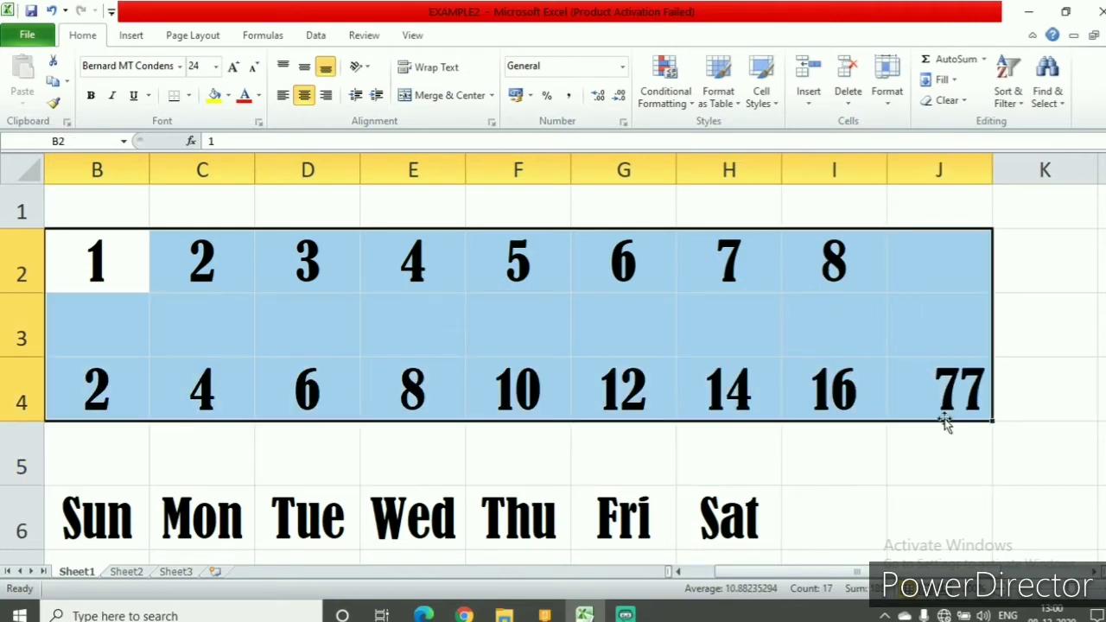
{"action": "left_click", "coordinate": [180, 67]}
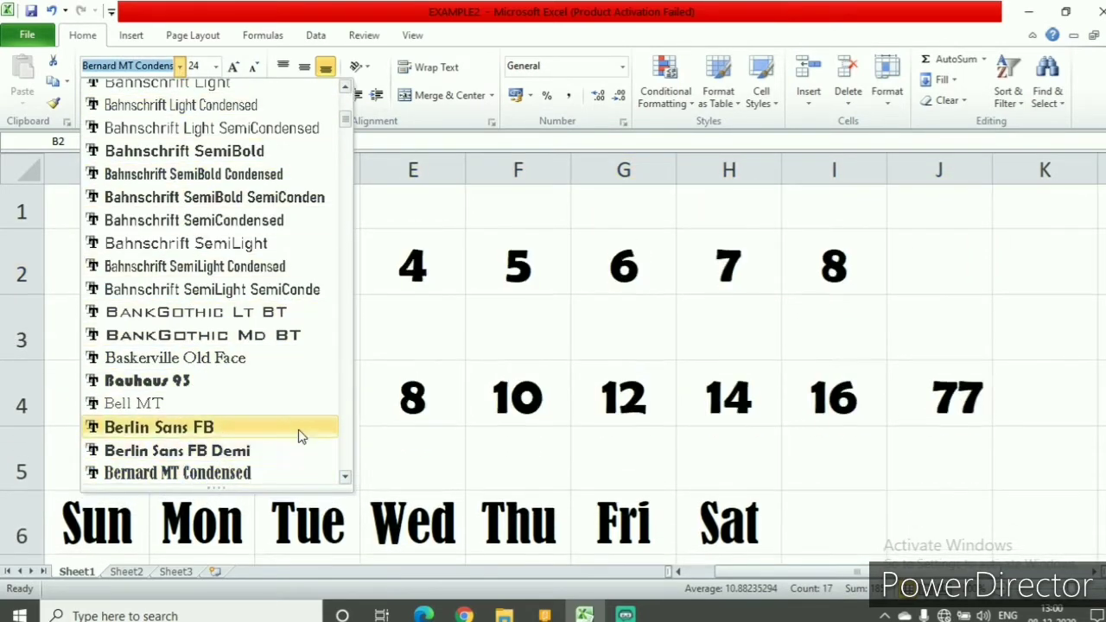
{"action": "left_click", "coordinate": [345, 90]}
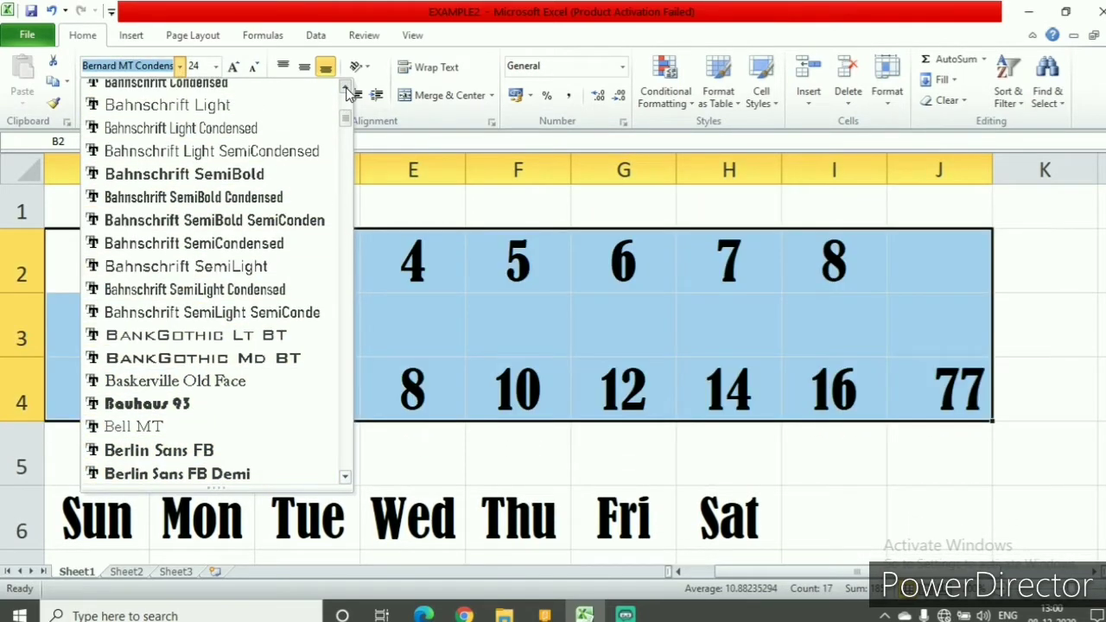
{"action": "scroll", "coordinate": [346, 90], "scroll_direction": "up", "scroll_amount": 5}
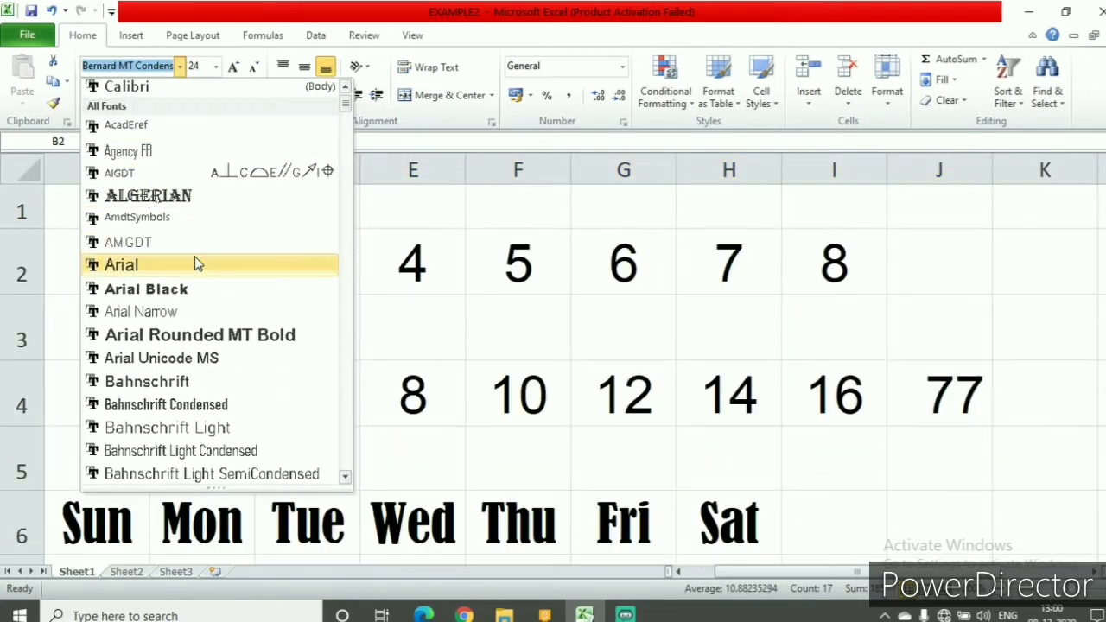
{"action": "left_click", "coordinate": [195, 264]}
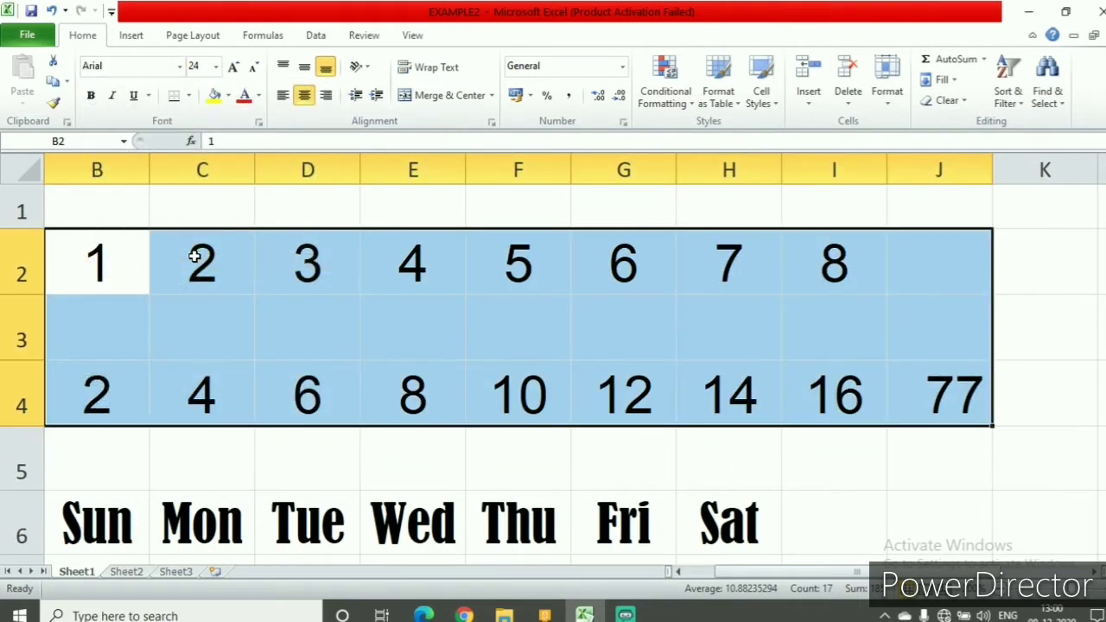
- Increase the font size of cells B2:J4 stepwise to 36
{"action": "left_click", "coordinate": [216, 67]}
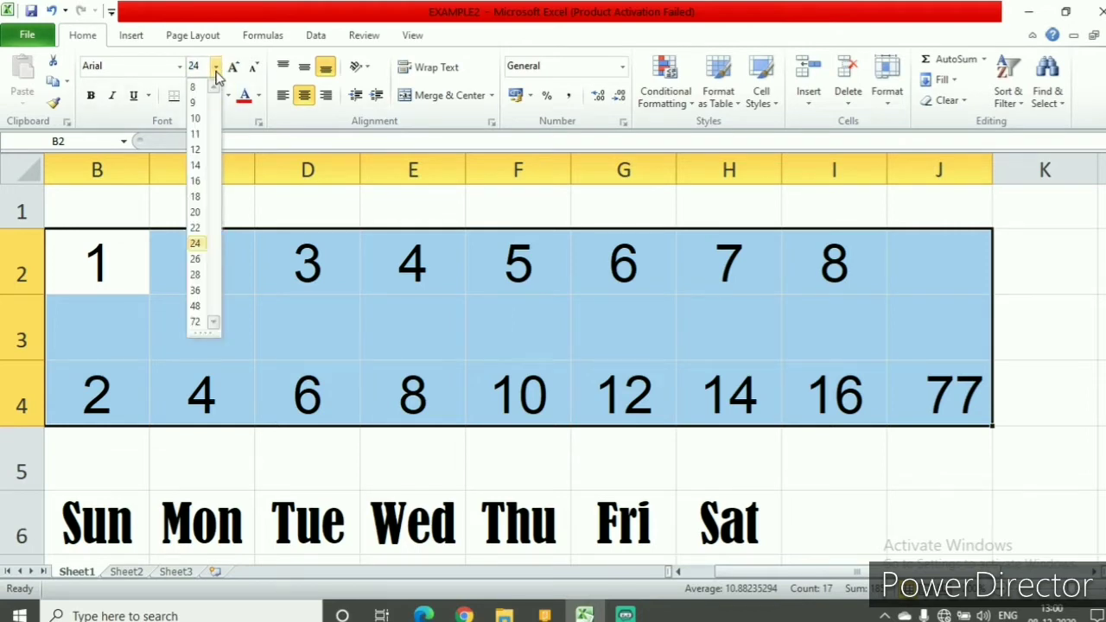
{"action": "left_click", "coordinate": [216, 74]}
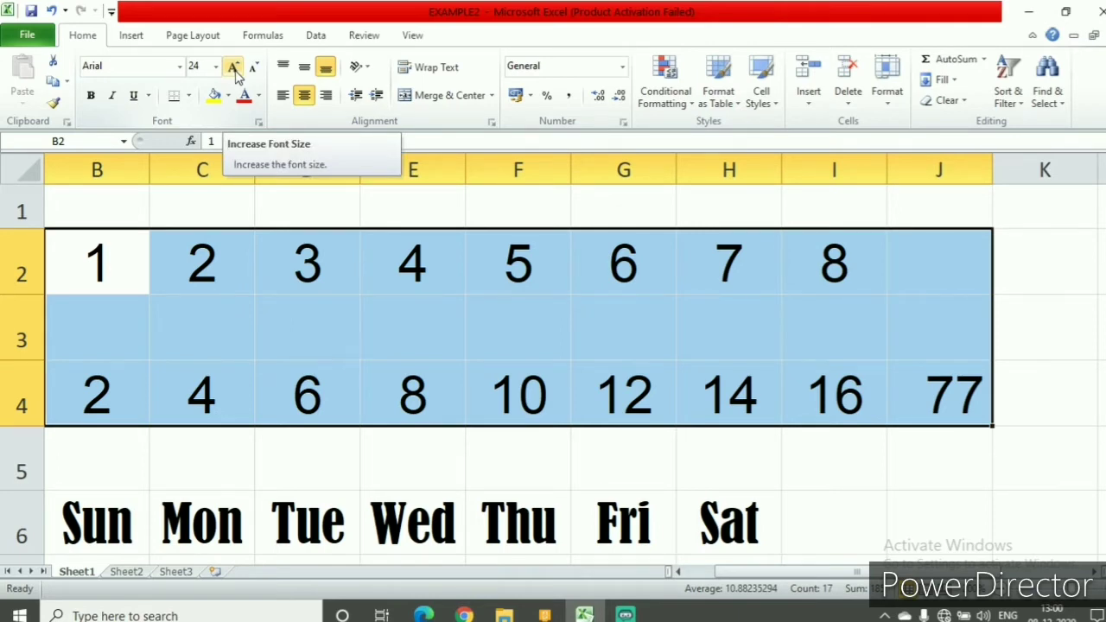
{"action": "left_click", "coordinate": [234, 69]}
{"action": "left_click", "coordinate": [234, 68]}
{"action": "left_click", "coordinate": [234, 68]}
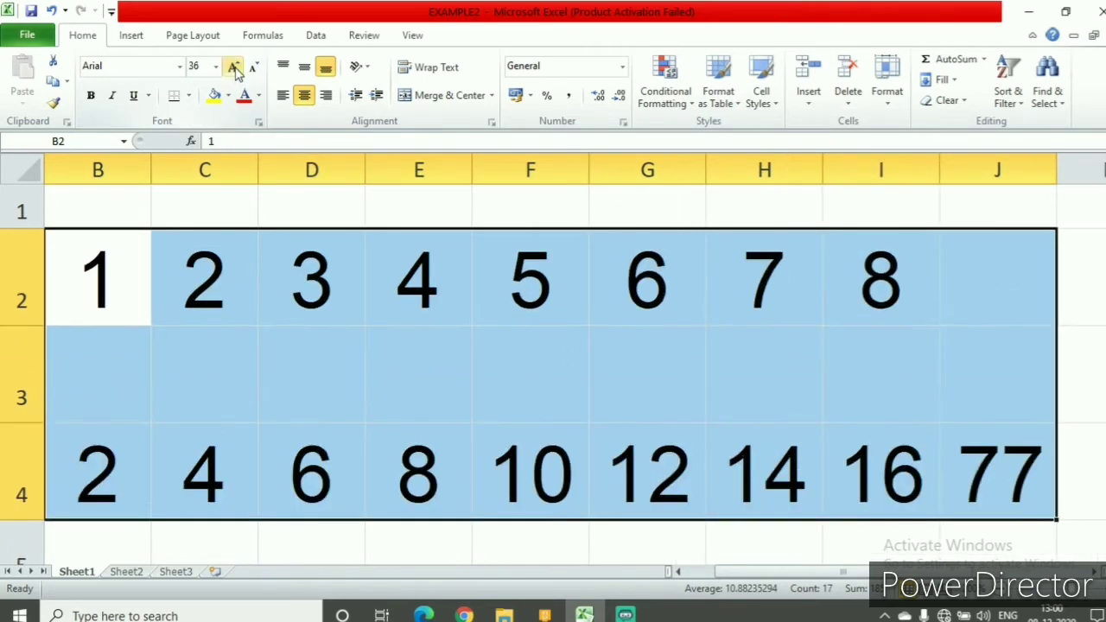
- Decrease the font size of cells B2:J4 stepwise to 18
{"action": "left_click", "coordinate": [253, 69]}
{"action": "left_click", "coordinate": [253, 69]}
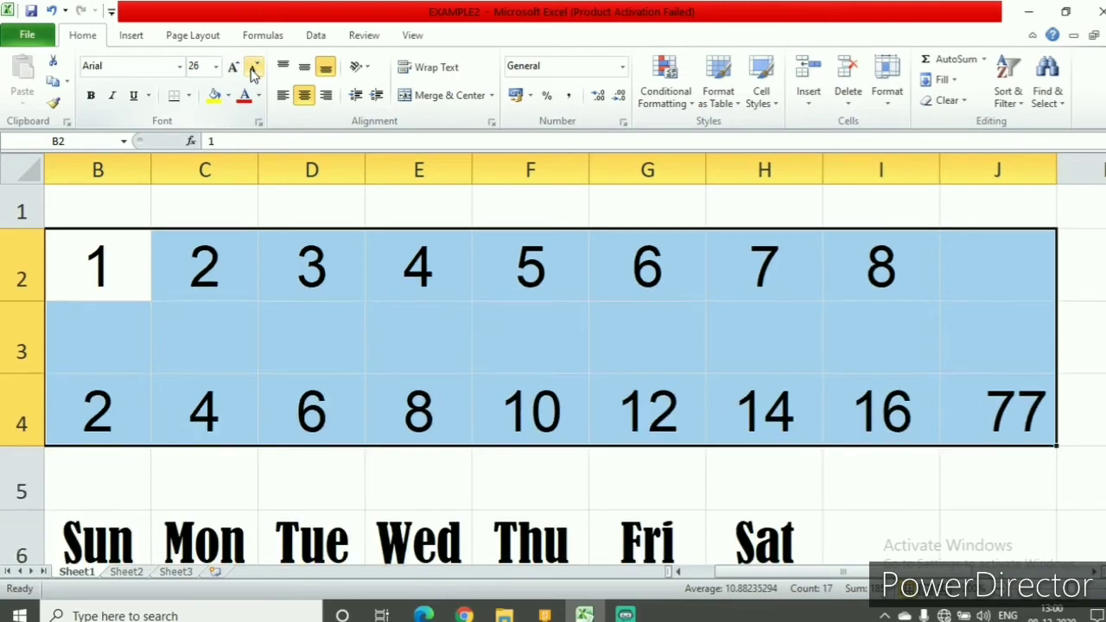
{"action": "left_click", "coordinate": [253, 69]}
{"action": "left_click", "coordinate": [253, 69]}
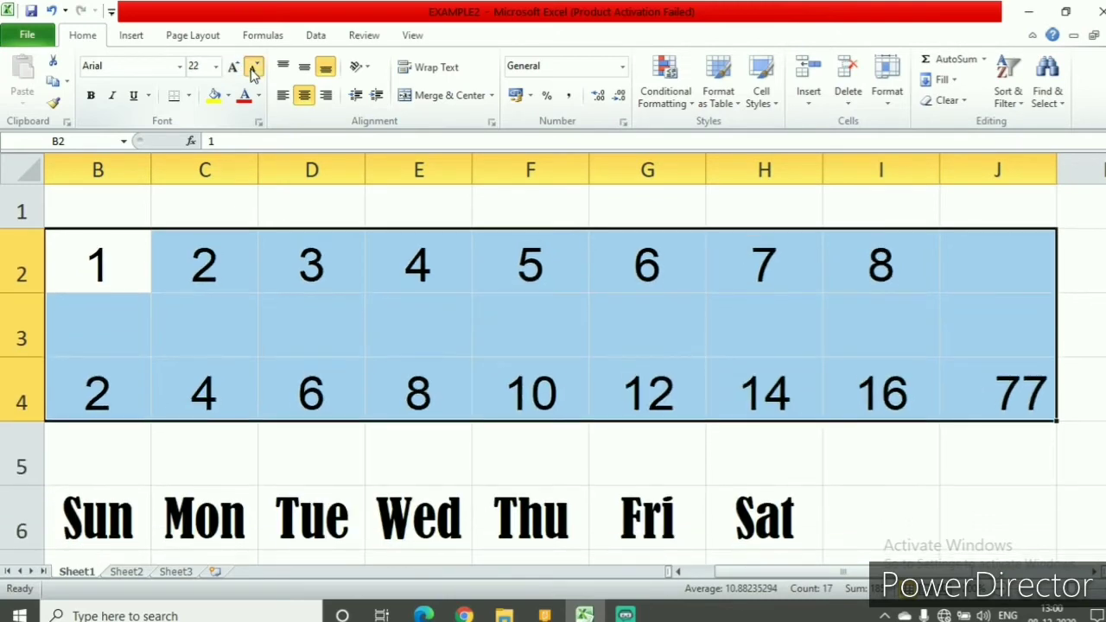
{"action": "left_click", "coordinate": [253, 69]}
{"action": "left_click", "coordinate": [253, 70]}
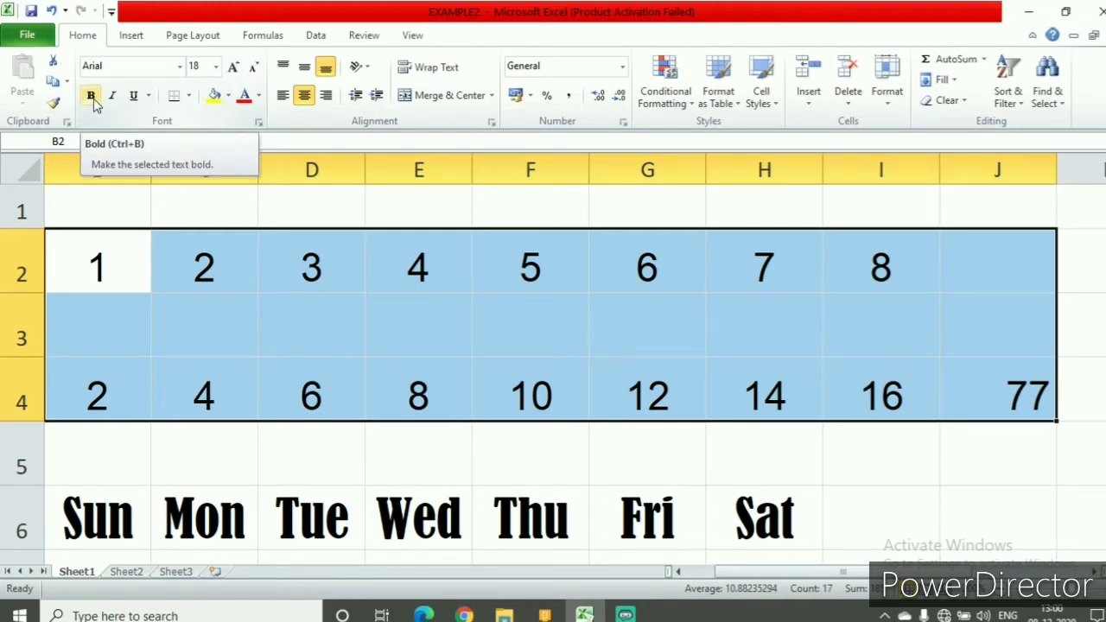
- Toggle bold on and off for cells B2:J4 and leave the numbers bold
{"action": "left_click", "coordinate": [154, 278]}
{"action": "left_click_drag", "start_coordinate": [77, 257], "coordinate": [1032, 370]}
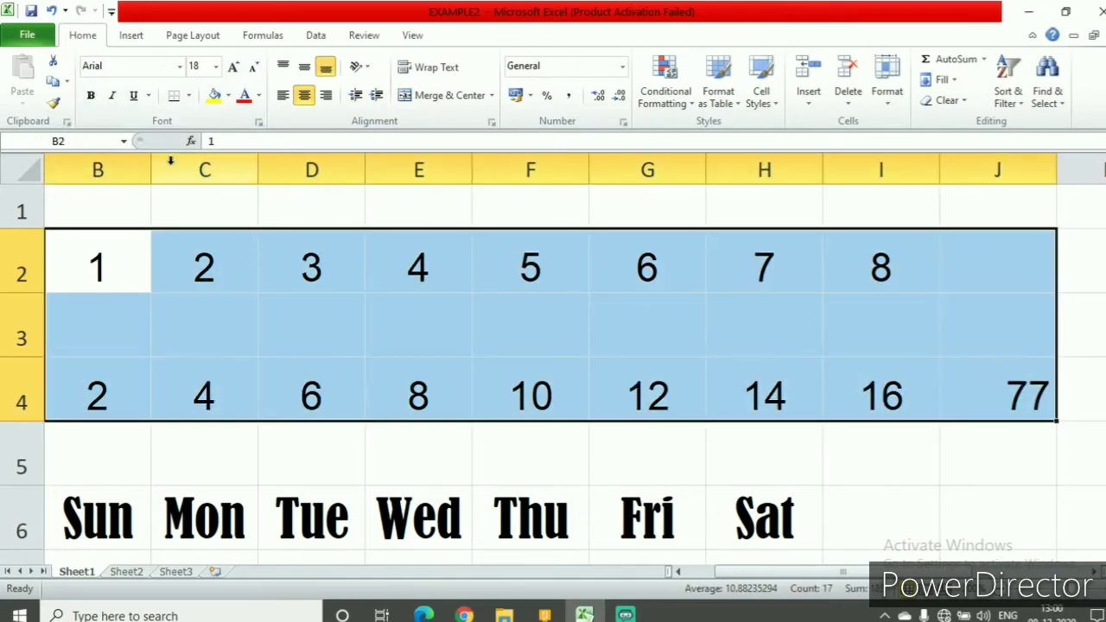
{"action": "left_click", "coordinate": [95, 100]}
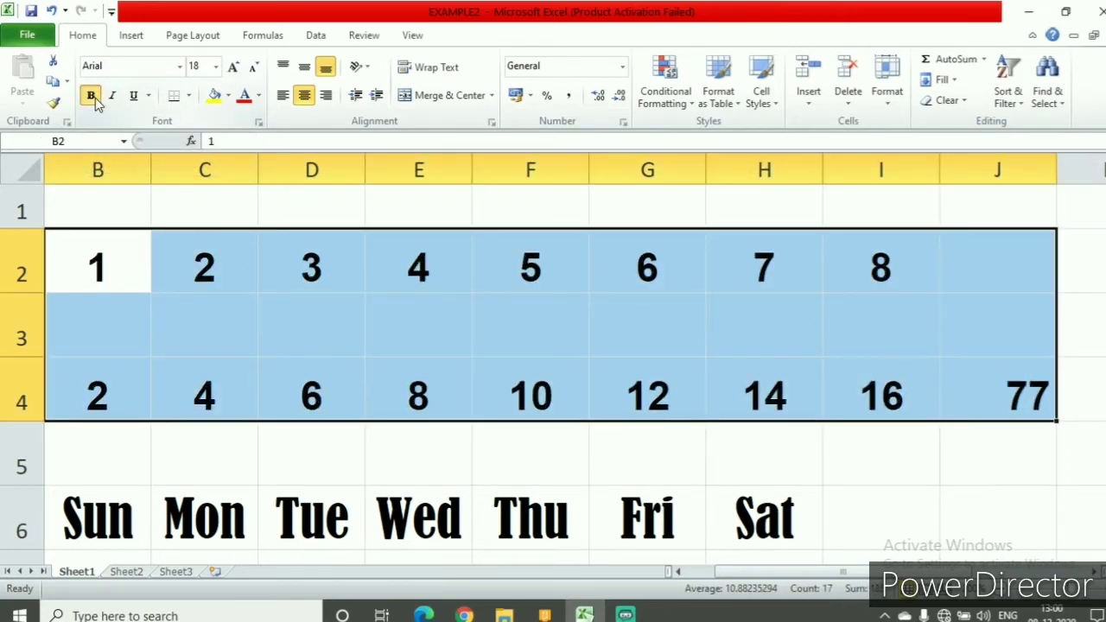
{"action": "left_click", "coordinate": [94, 98]}
{"action": "left_click", "coordinate": [95, 99]}
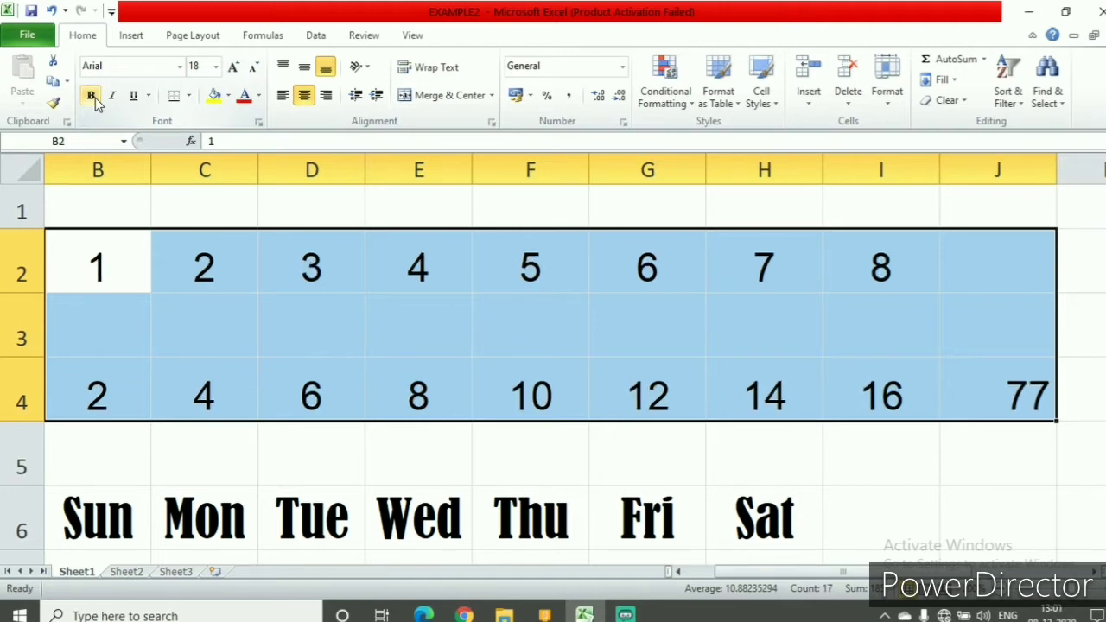
{"action": "left_click", "coordinate": [93, 97]}
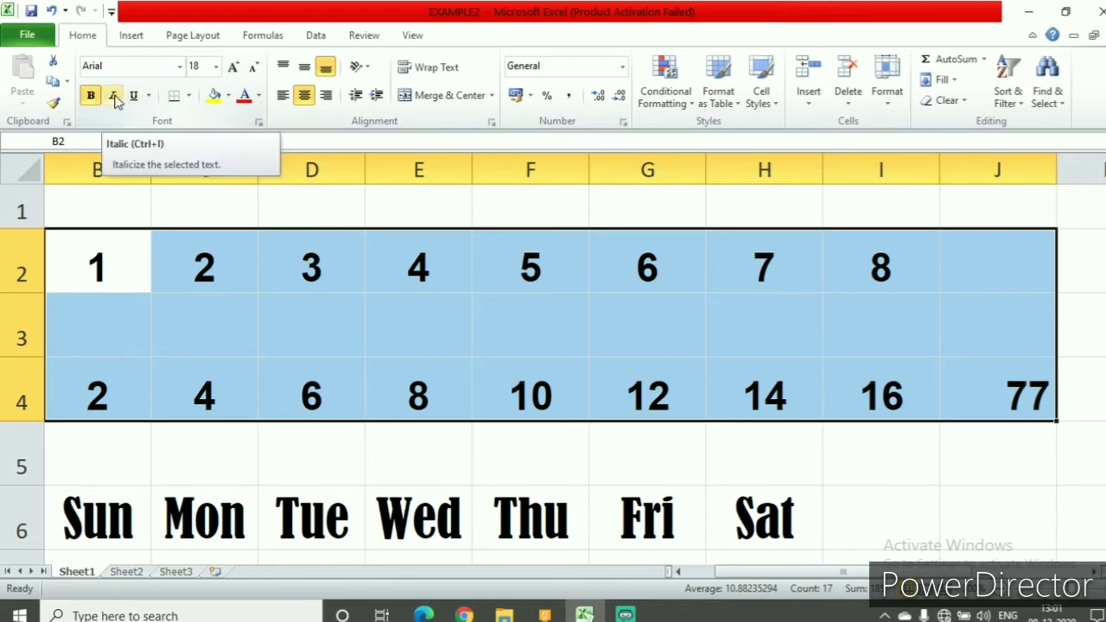
- Italicize and underline the numbers in cells B2:J4
{"action": "left_click", "coordinate": [113, 96]}
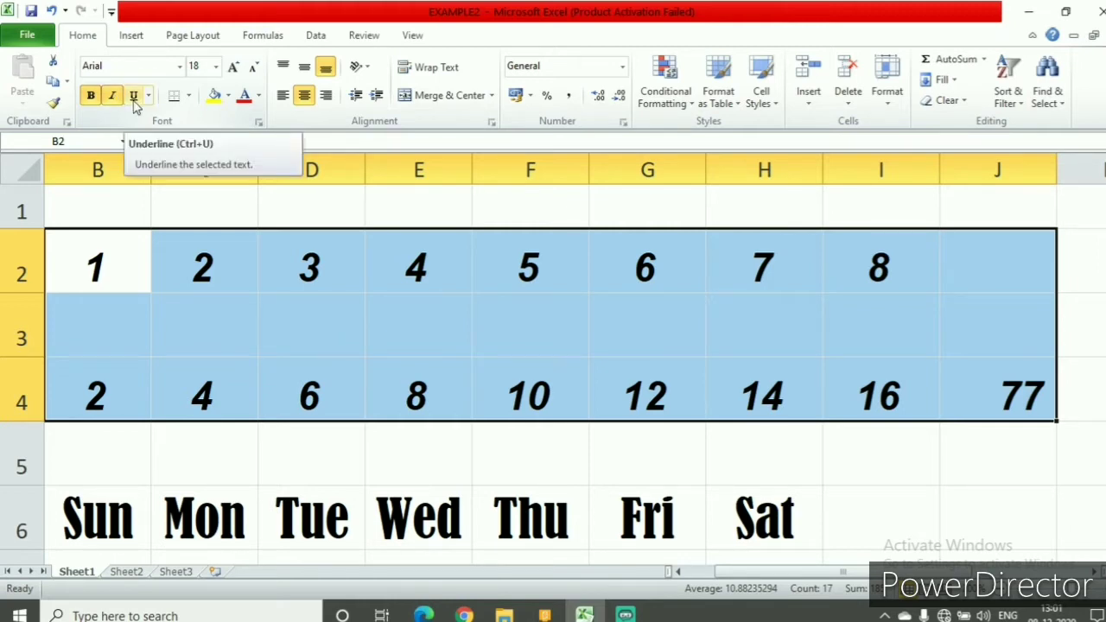
{"action": "left_click", "coordinate": [134, 97]}
{"action": "left_click", "coordinate": [750, 496]}
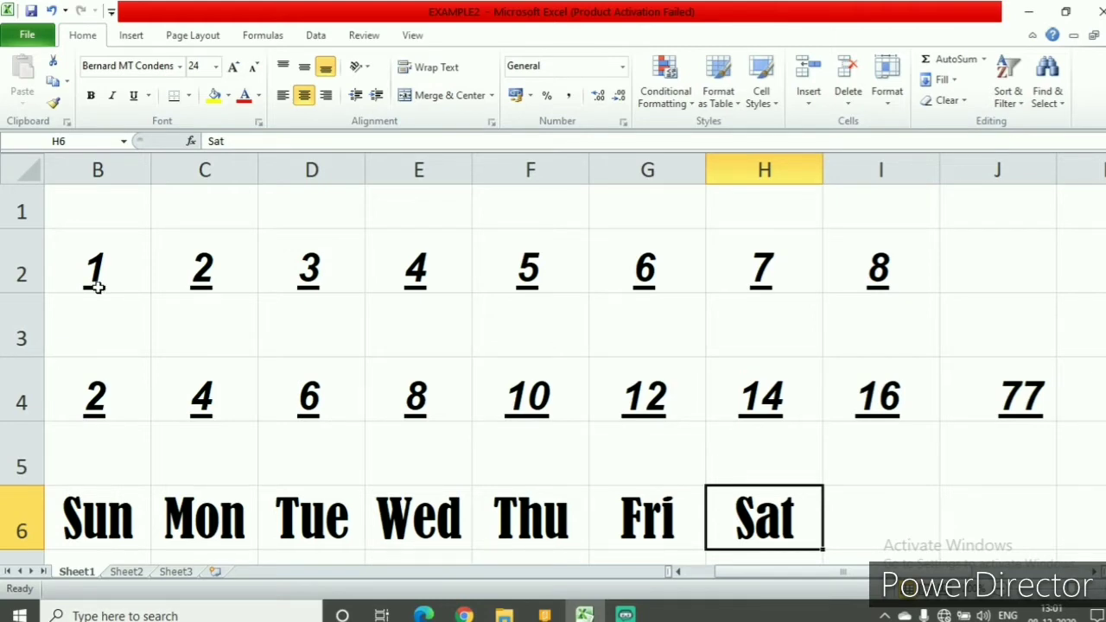
- Apply a thick box border to cell C2, which holds the number 2
{"action": "left_click_drag", "start_coordinate": [94, 271], "coordinate": [980, 382]}
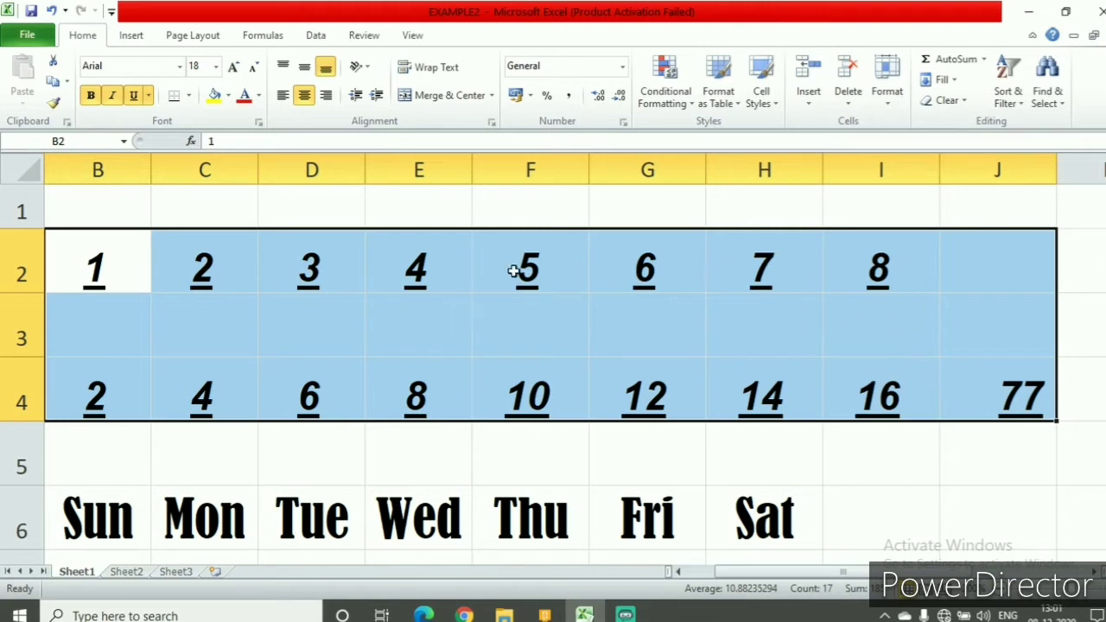
{"action": "left_click", "coordinate": [369, 323]}
{"action": "left_click", "coordinate": [229, 278]}
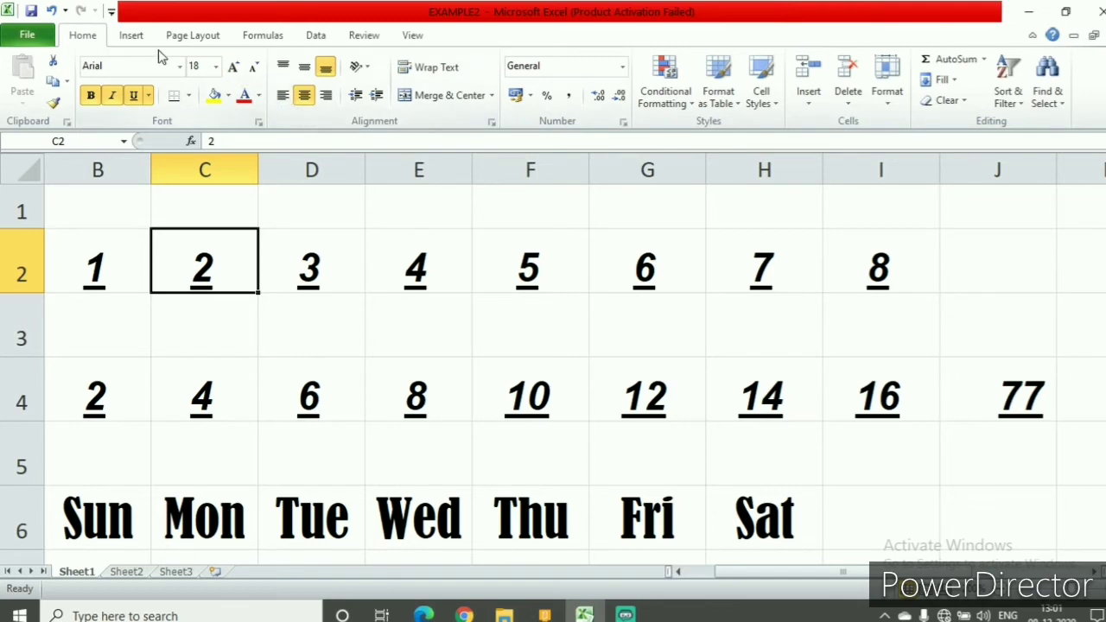
{"action": "left_click", "coordinate": [188, 97]}
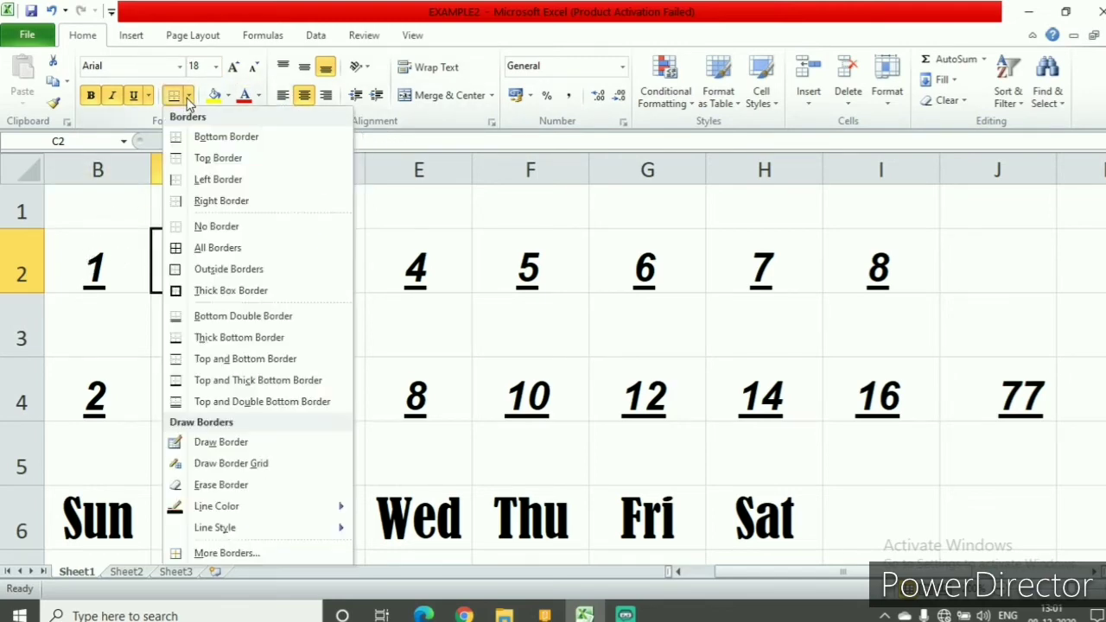
{"action": "left_click", "coordinate": [205, 294]}
{"action": "left_click", "coordinate": [227, 363]}
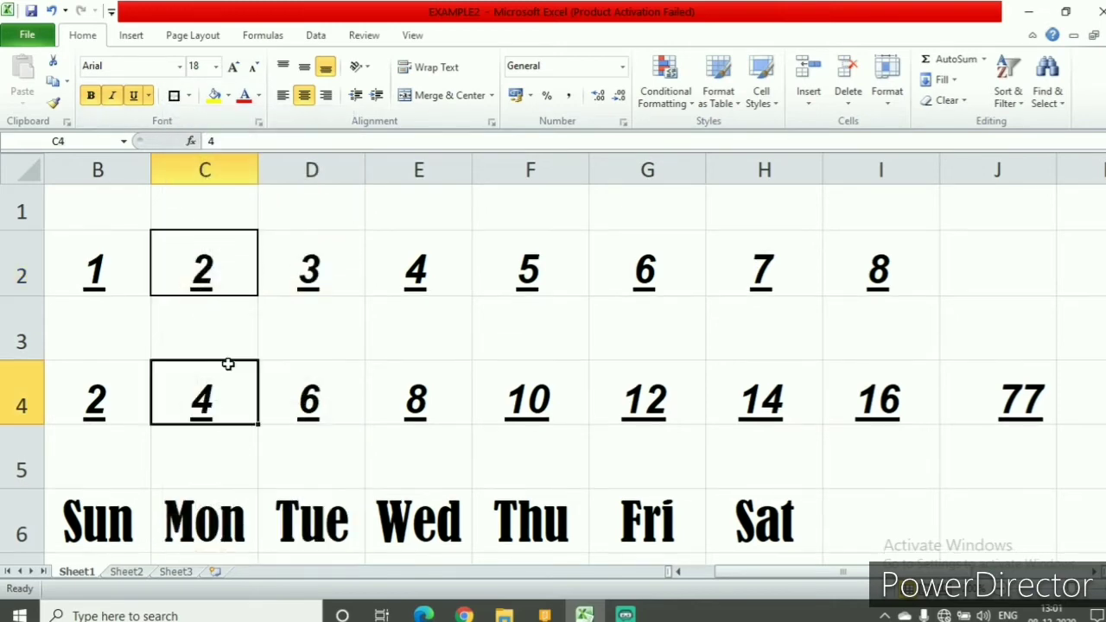
- Apply all borders to the row of numbers 1 to 8 in cells B2:I2
{"action": "left_click", "coordinate": [406, 389]}
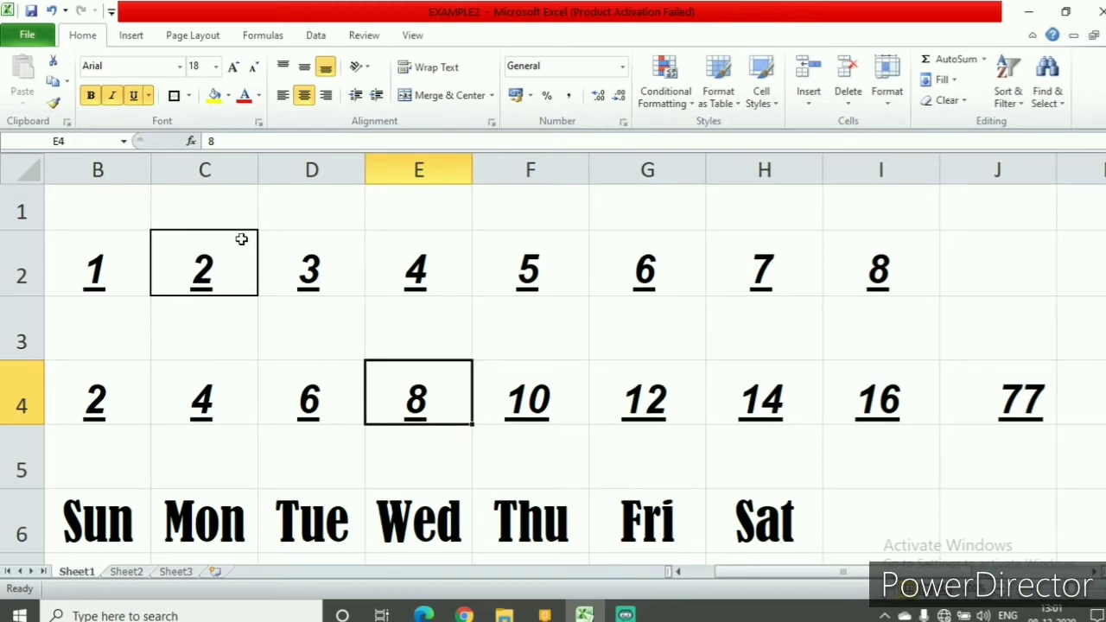
{"action": "left_click", "coordinate": [200, 272]}
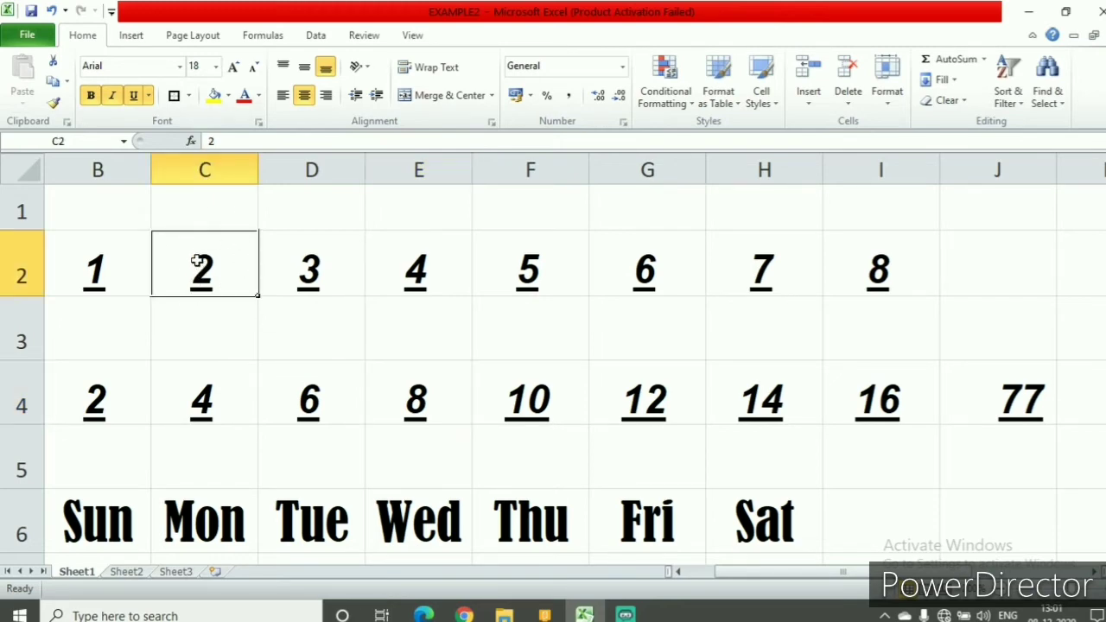
{"action": "left_click_drag", "start_coordinate": [116, 267], "coordinate": [883, 255]}
{"action": "left_click", "coordinate": [189, 96]}
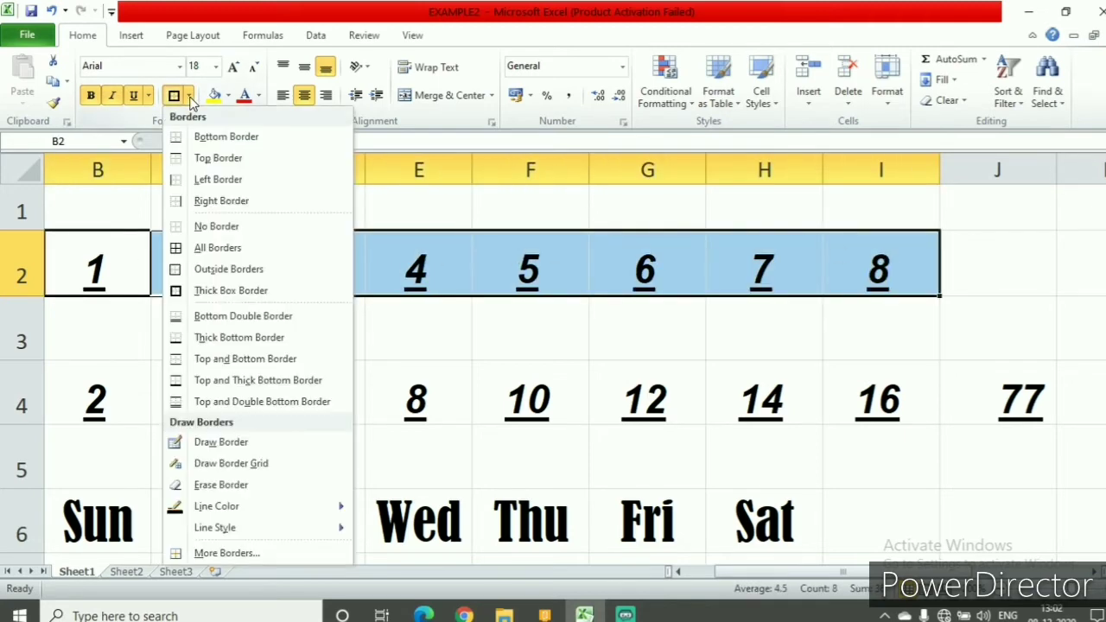
{"action": "left_click", "coordinate": [201, 251]}
{"action": "left_click", "coordinate": [261, 363]}
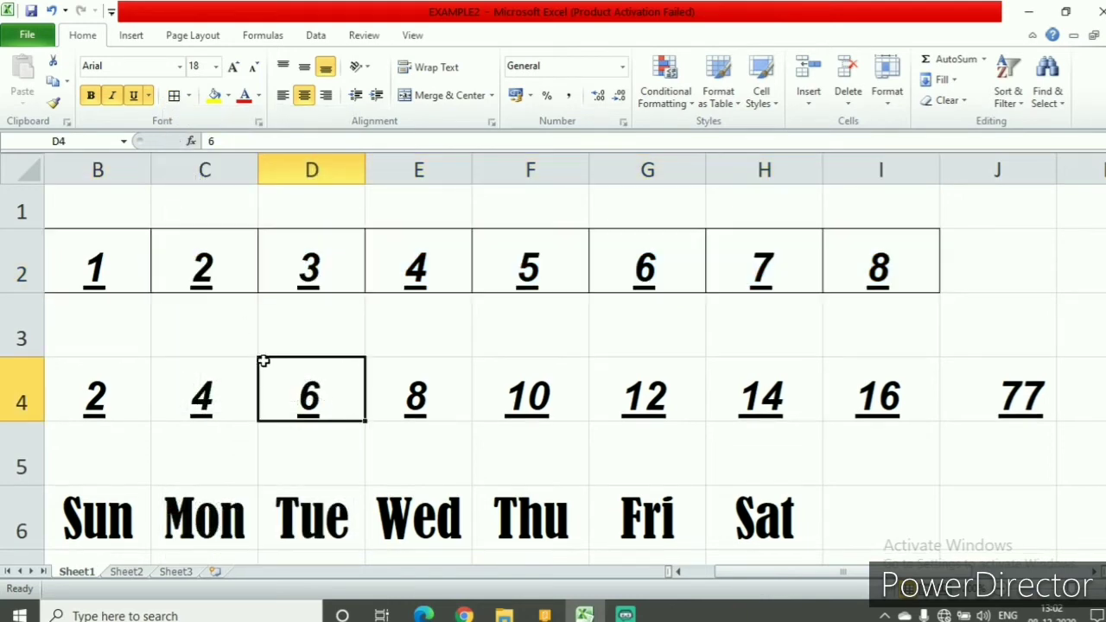
- Remove every border from cells B2:I2
{"action": "left_click", "coordinate": [216, 273]}
{"action": "left_click_drag", "start_coordinate": [110, 261], "coordinate": [859, 257]}
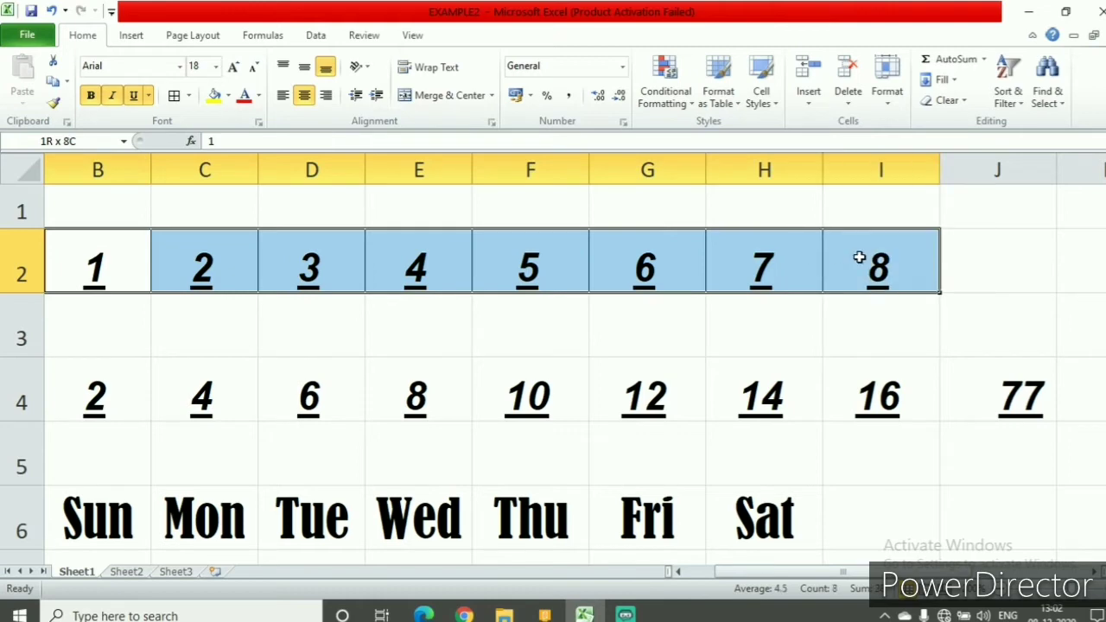
{"action": "left_click", "coordinate": [188, 96]}
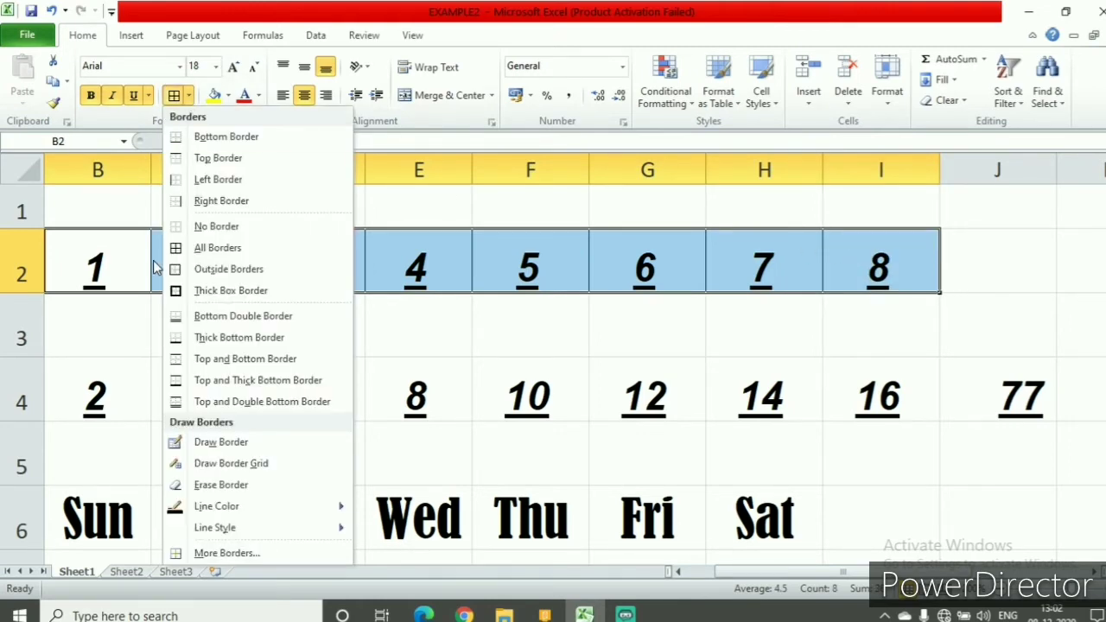
{"action": "left_click", "coordinate": [182, 228]}
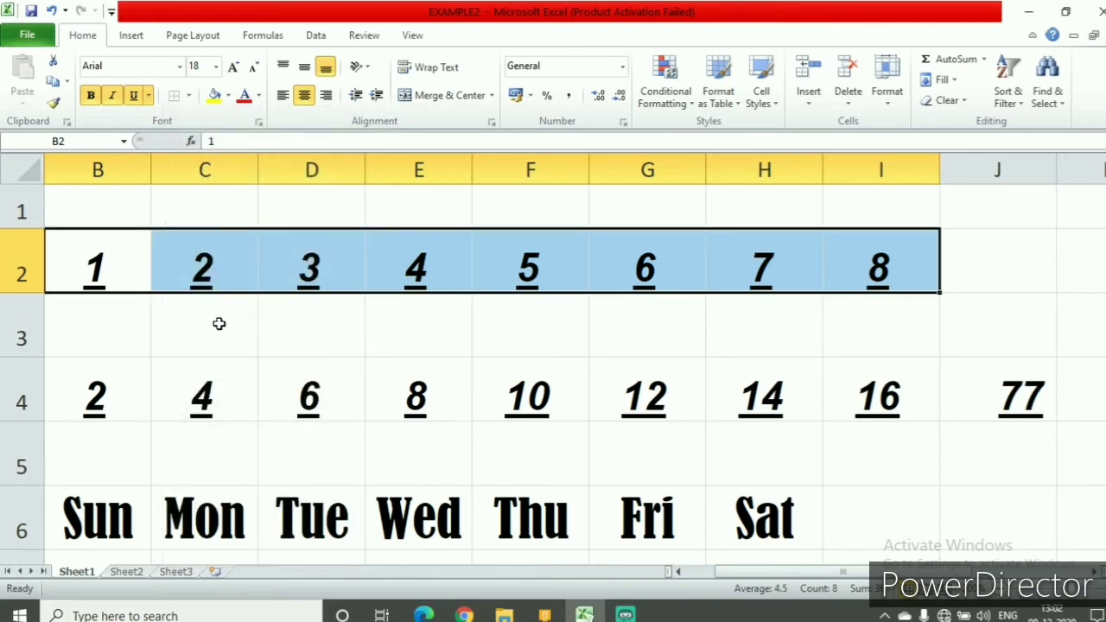
{"action": "left_click", "coordinate": [219, 325]}
- Add a bottom border and a top border to cell D2, which holds the number 3
{"action": "left_click", "coordinate": [337, 261]}
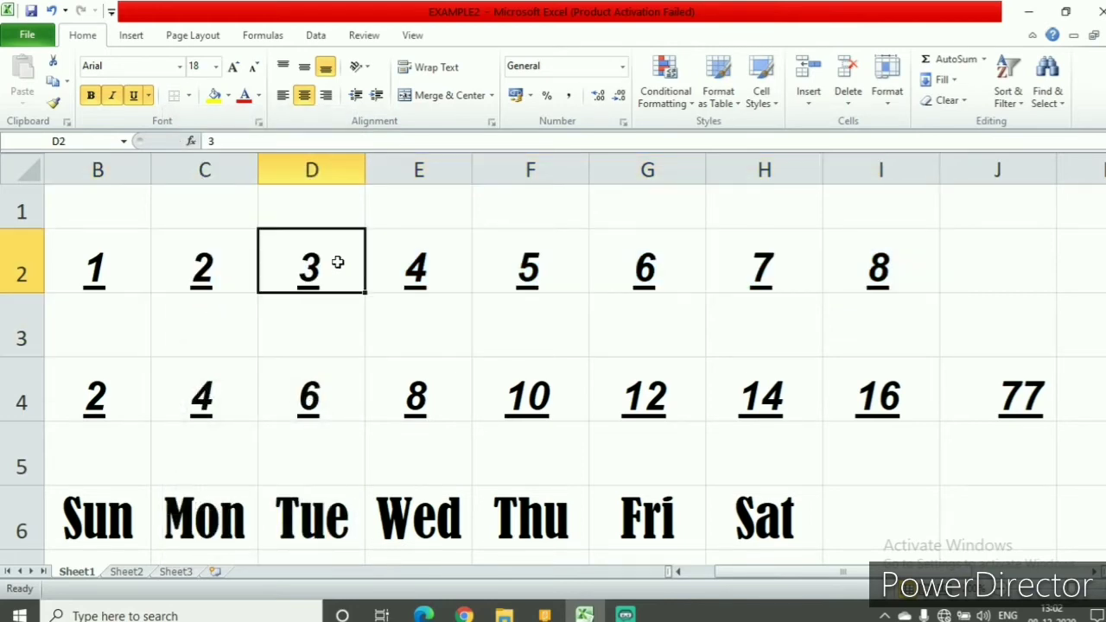
{"action": "left_click", "coordinate": [190, 96]}
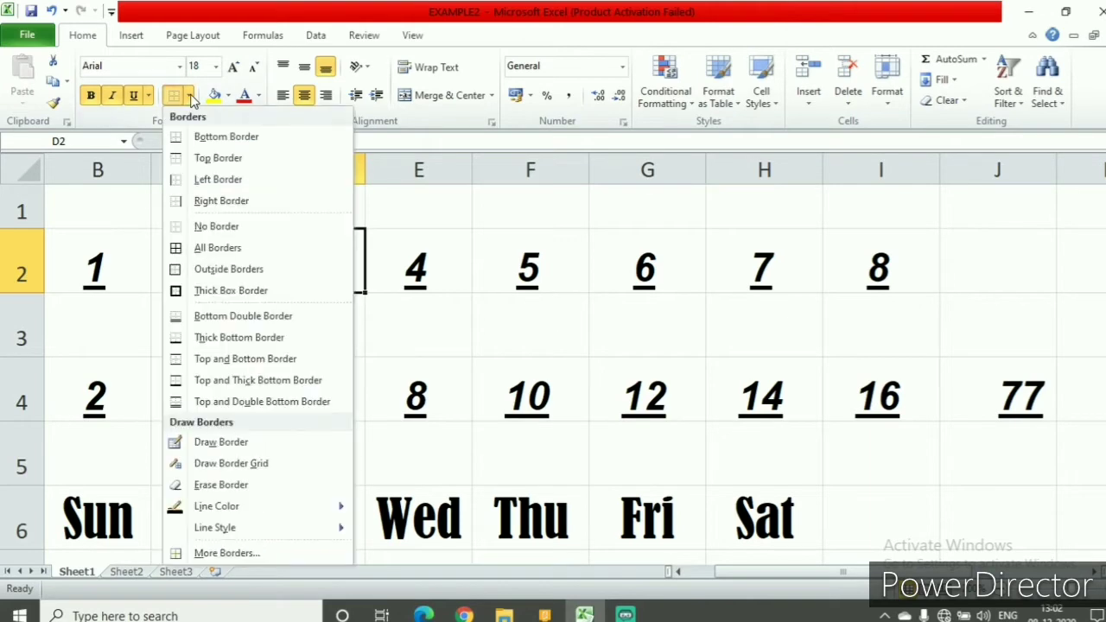
{"action": "left_click", "coordinate": [178, 138]}
{"action": "left_click", "coordinate": [436, 329]}
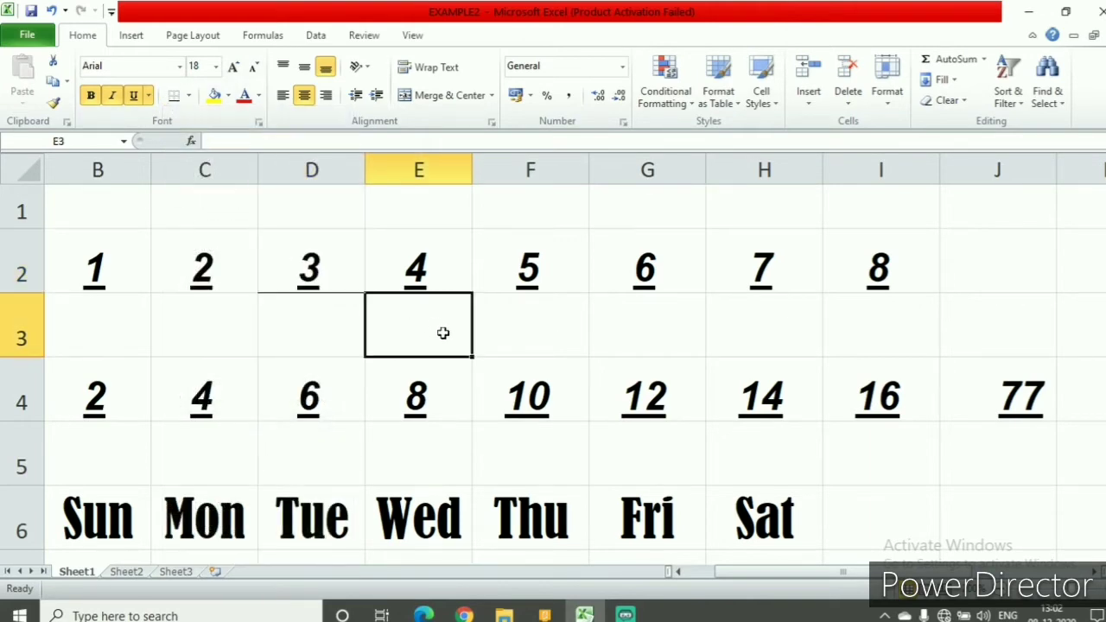
{"action": "left_click", "coordinate": [316, 278]}
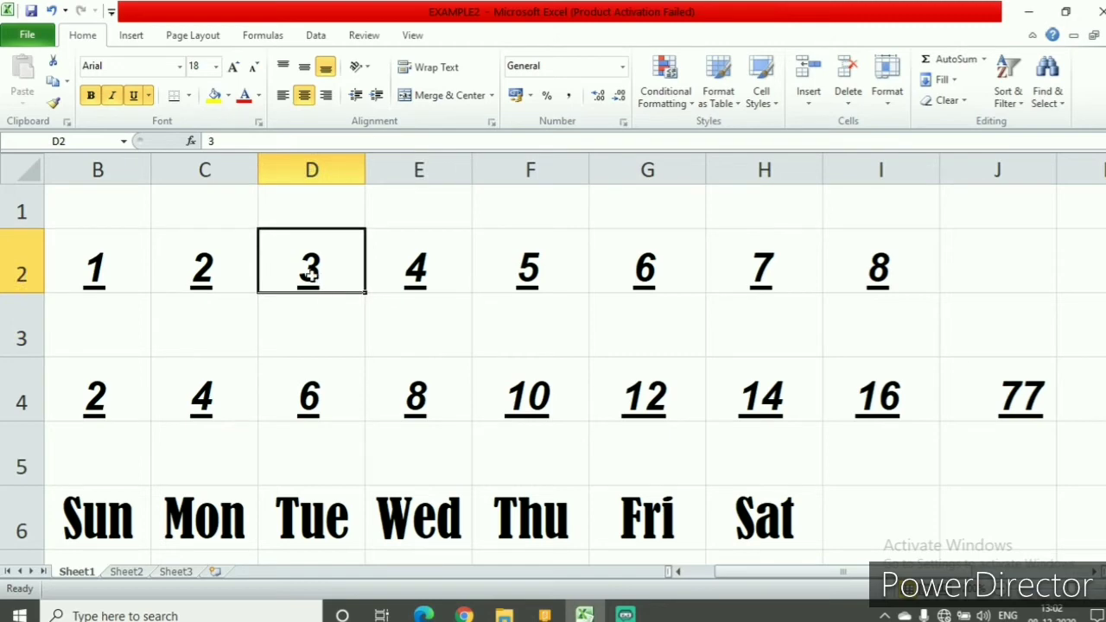
{"action": "left_click", "coordinate": [188, 95]}
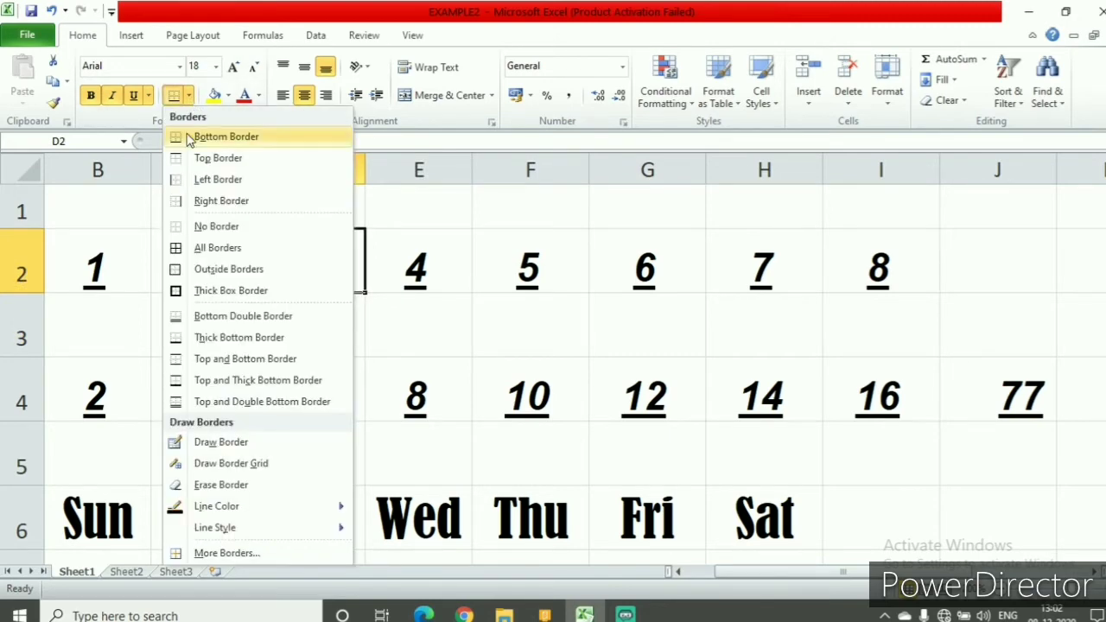
{"action": "left_click", "coordinate": [179, 158]}
{"action": "left_click", "coordinate": [286, 331]}
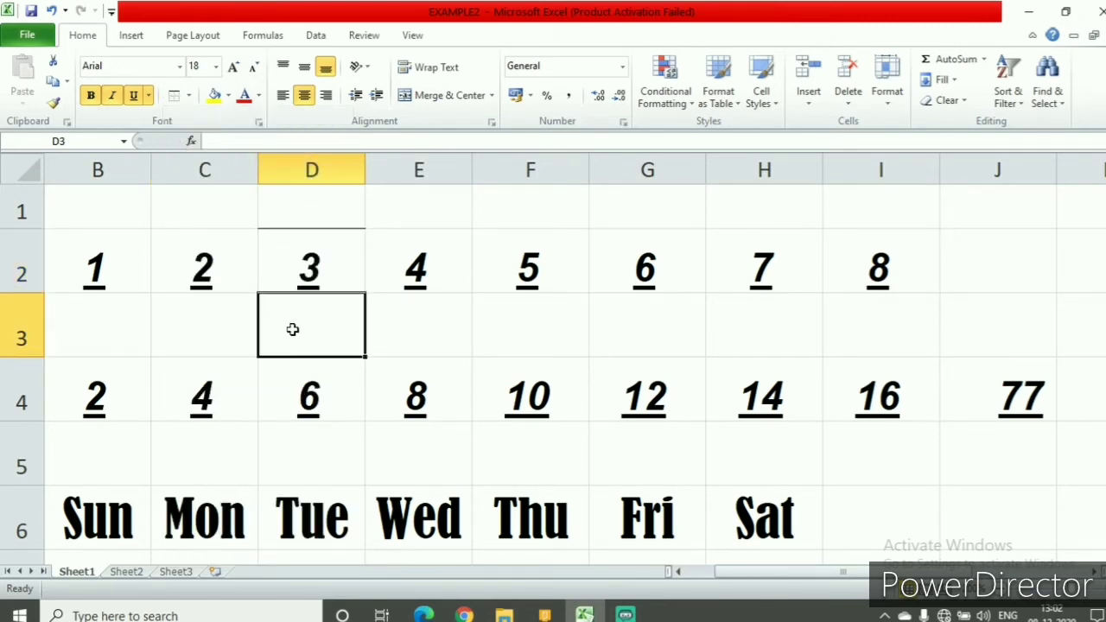
{"action": "left_click", "coordinate": [470, 459]}
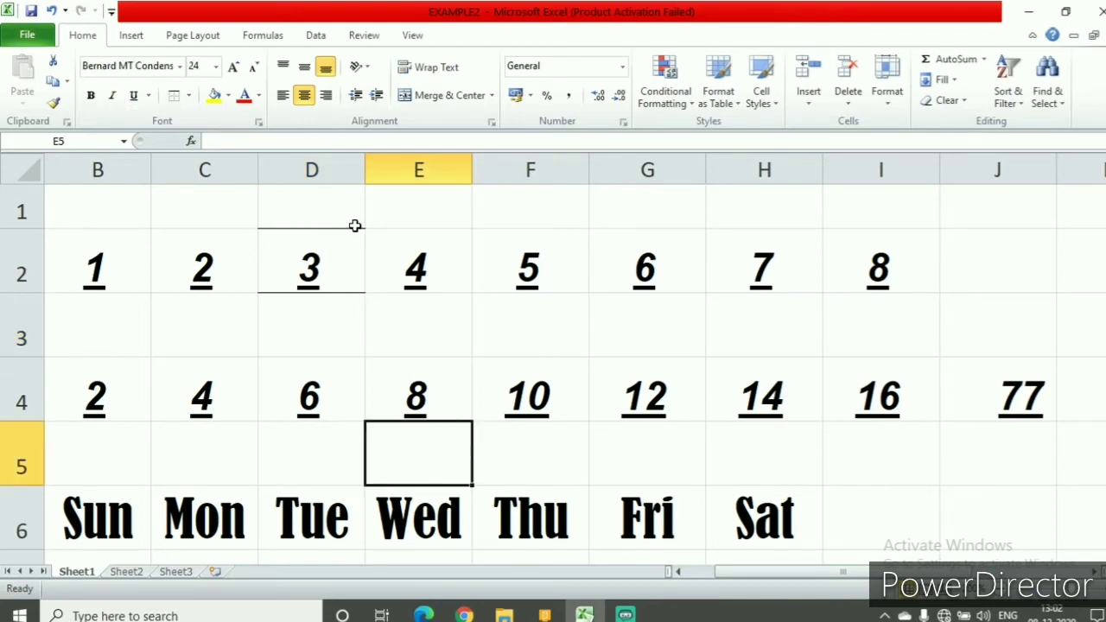
- Add a right border and a left border to cell D2 so it is enclosed on all sides
{"action": "left_click", "coordinate": [342, 276]}
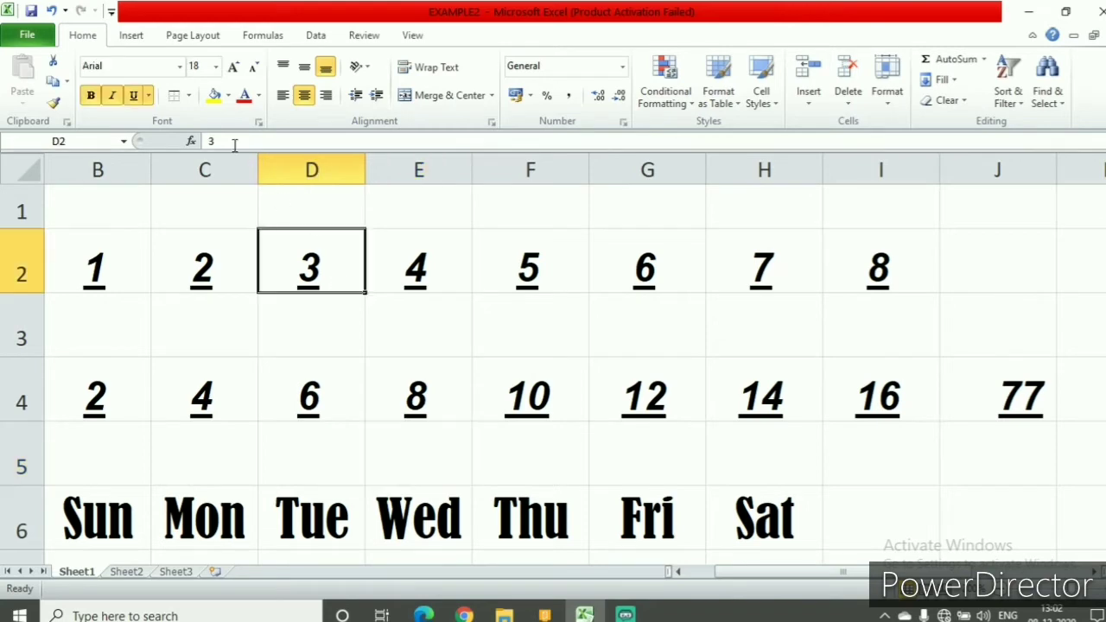
{"action": "left_click", "coordinate": [188, 96]}
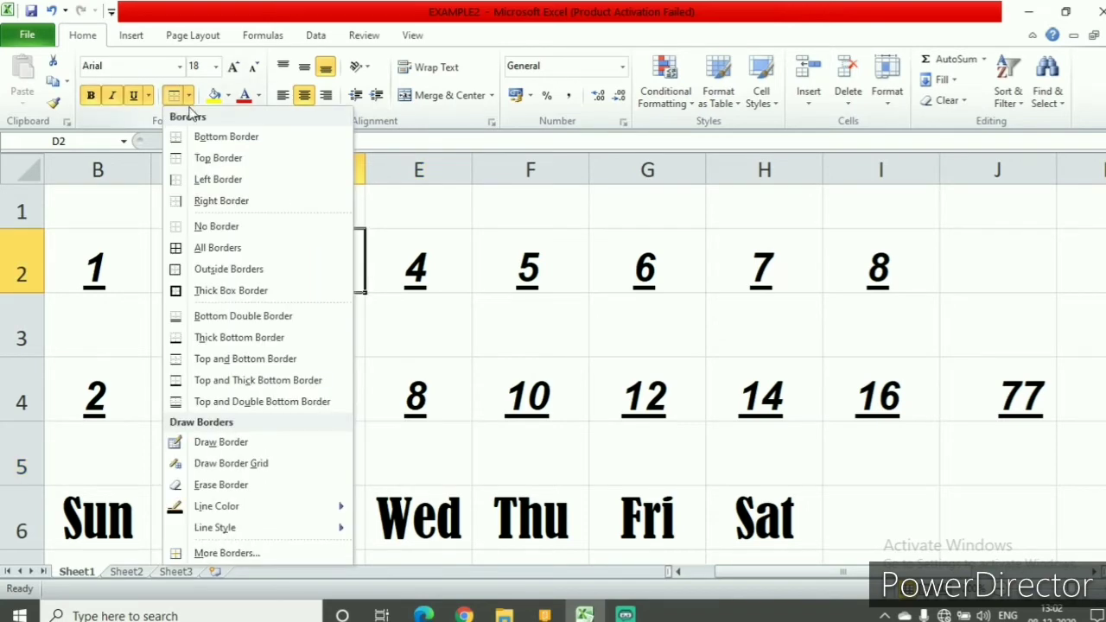
{"action": "left_click", "coordinate": [181, 200]}
{"action": "left_click", "coordinate": [233, 441]}
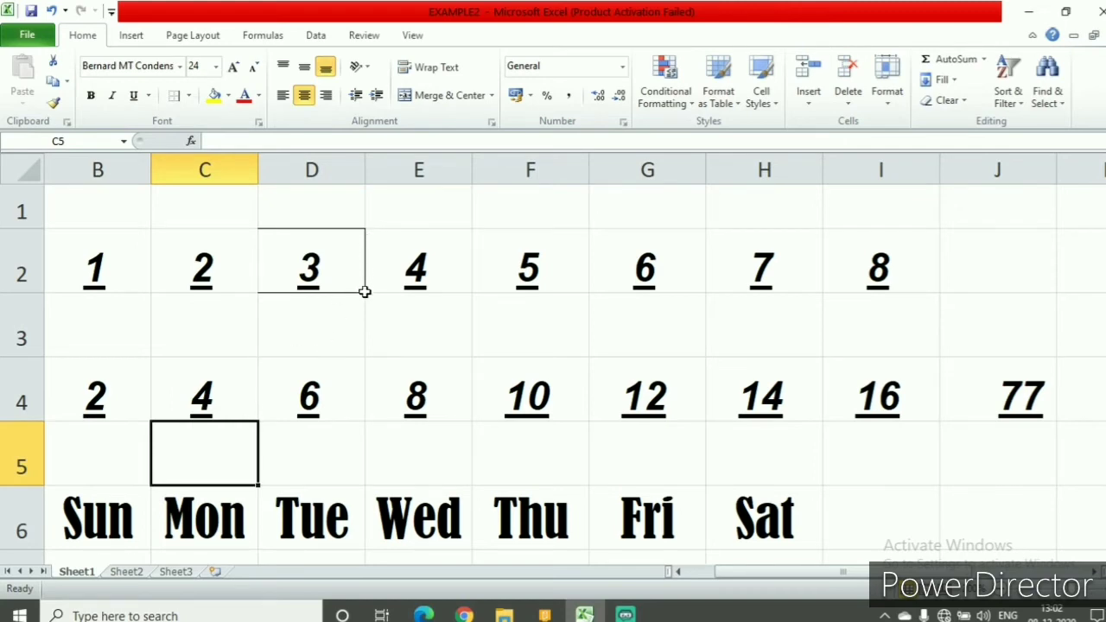
{"action": "left_click", "coordinate": [292, 266]}
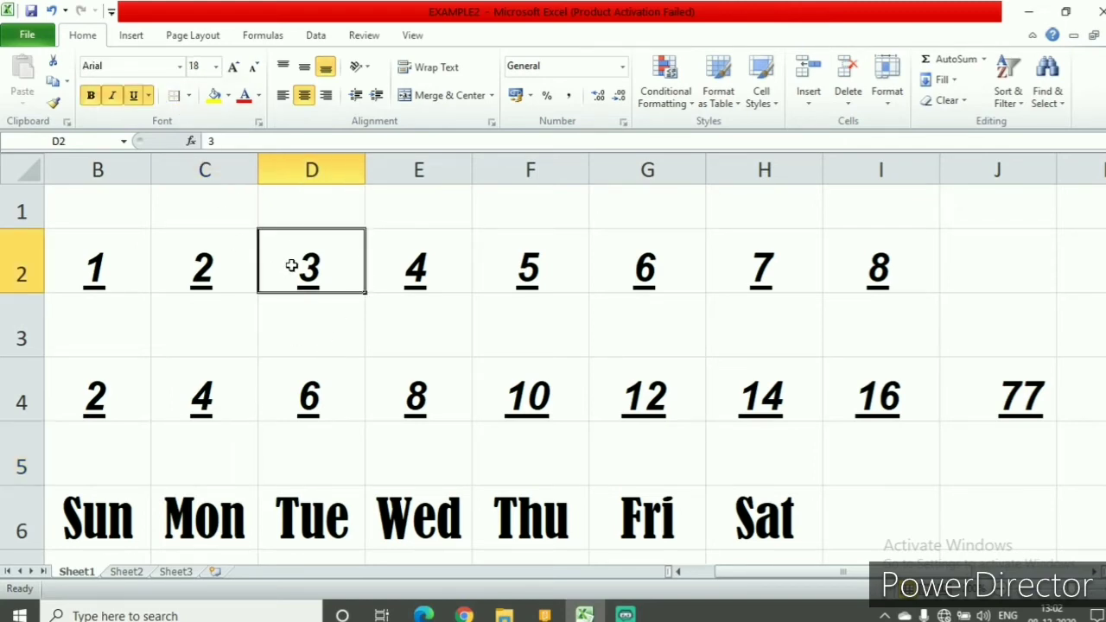
{"action": "left_click", "coordinate": [188, 95]}
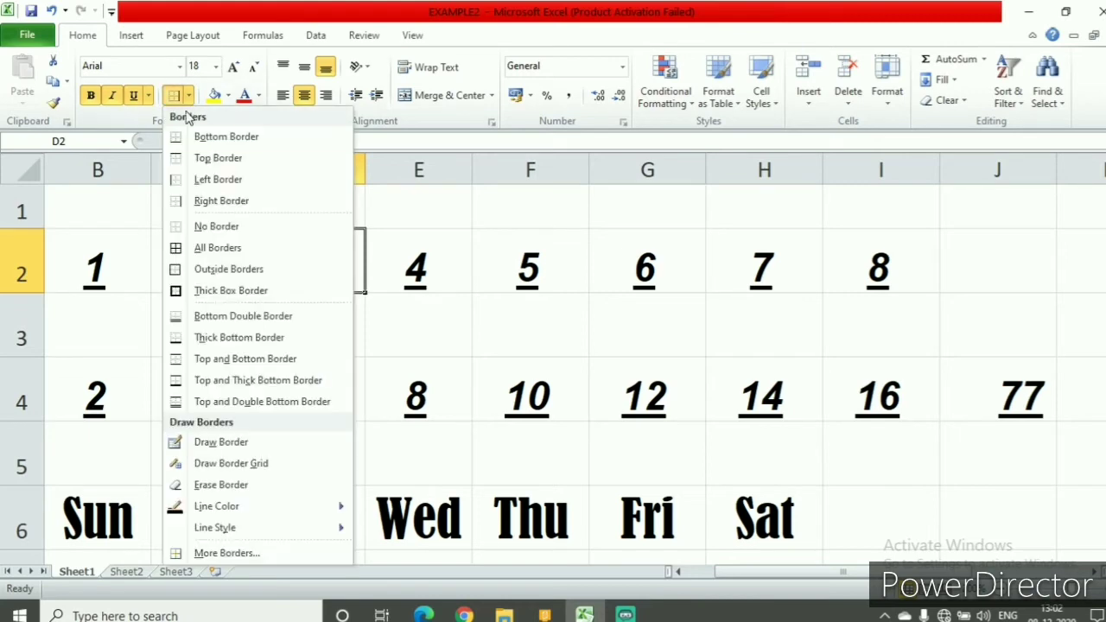
{"action": "left_click", "coordinate": [218, 179]}
{"action": "left_click", "coordinate": [316, 456]}
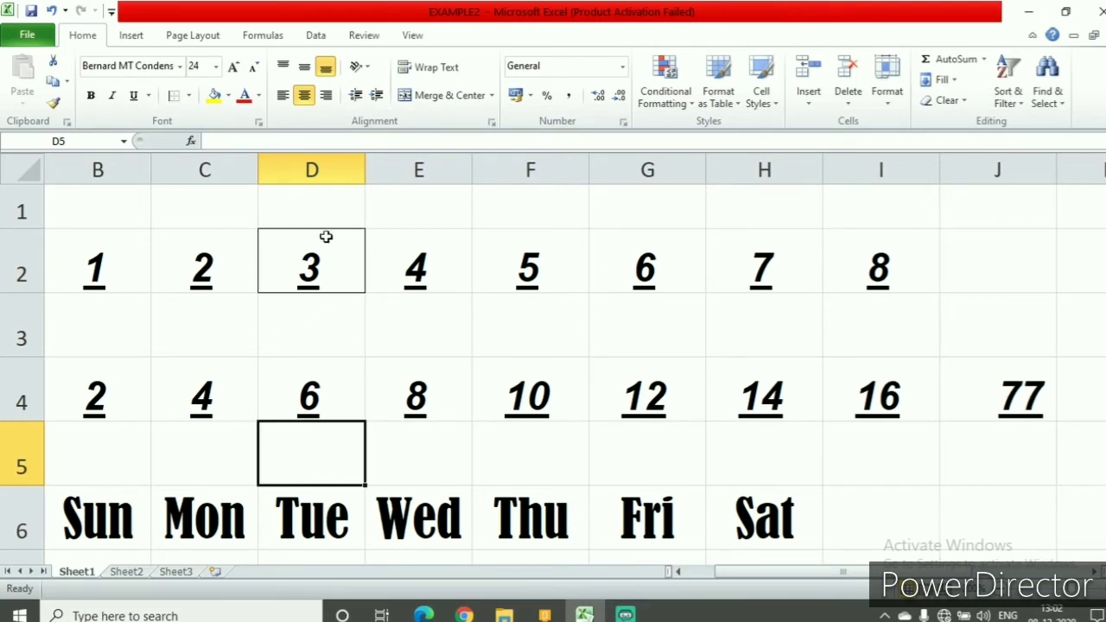
- Clear all the borders from cell D2 with the No Border option
{"action": "left_click", "coordinate": [303, 247]}
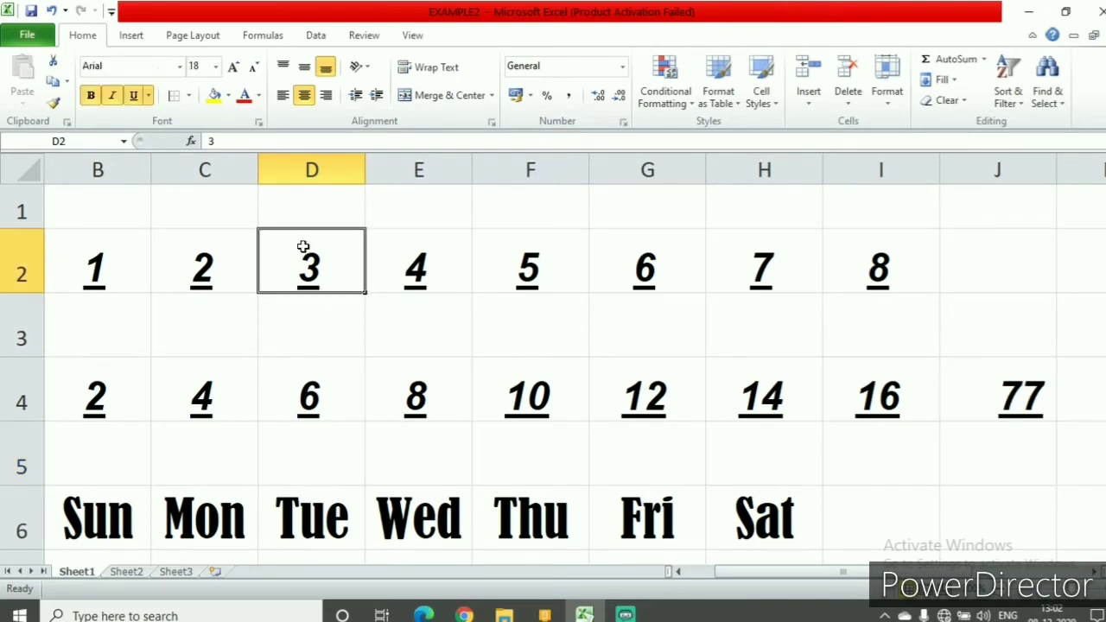
{"action": "left_click", "coordinate": [189, 96]}
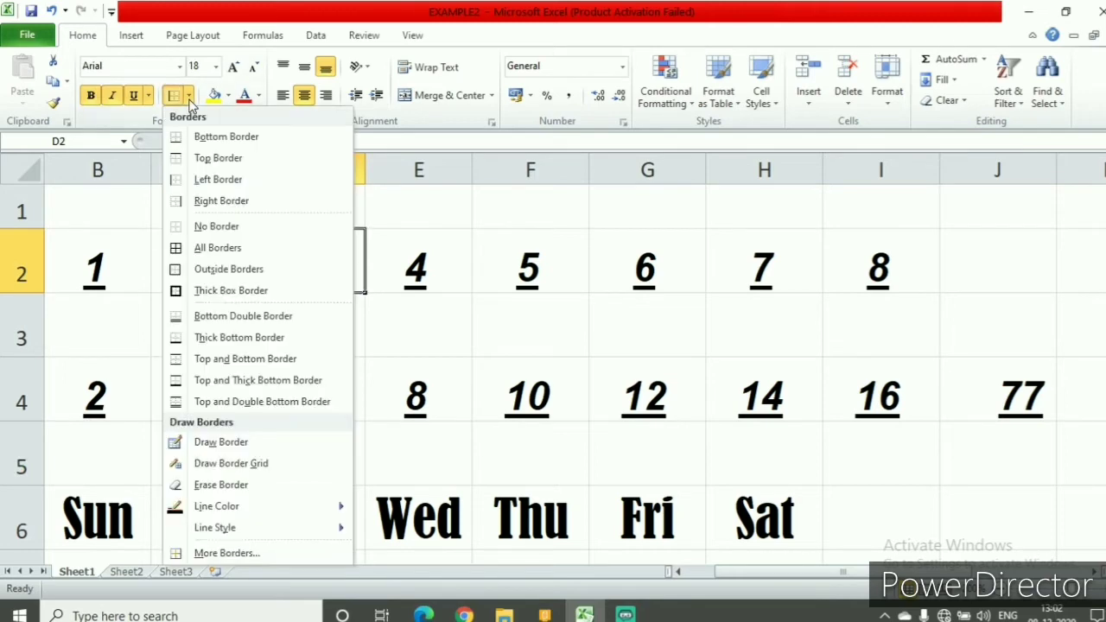
{"action": "left_click", "coordinate": [183, 225]}
{"action": "left_click", "coordinate": [308, 347]}
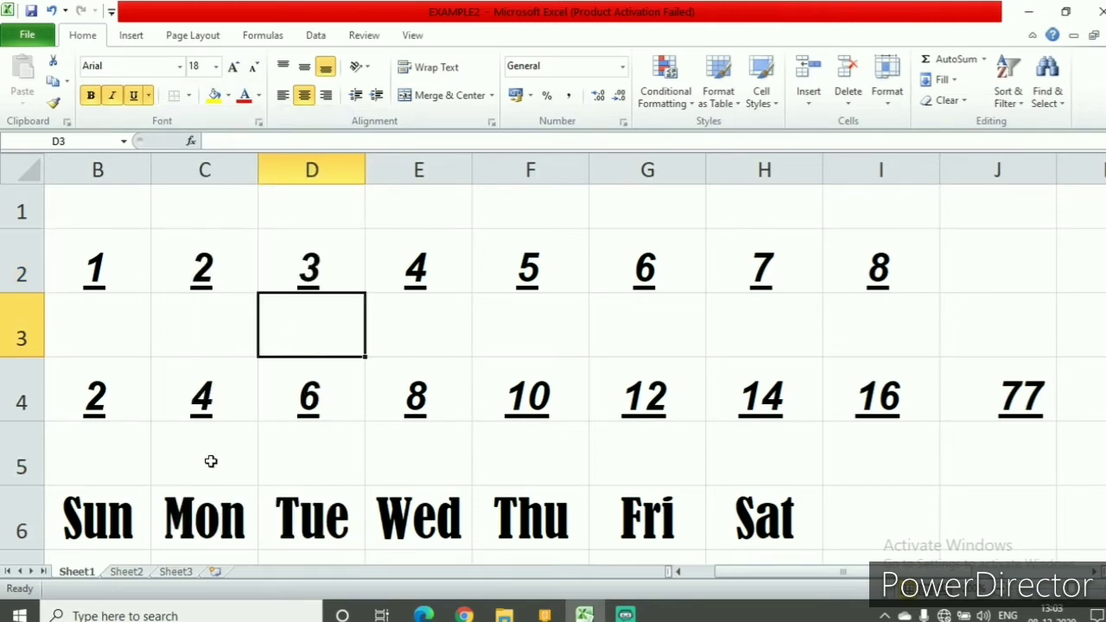
{"action": "left_click", "coordinate": [391, 464]}
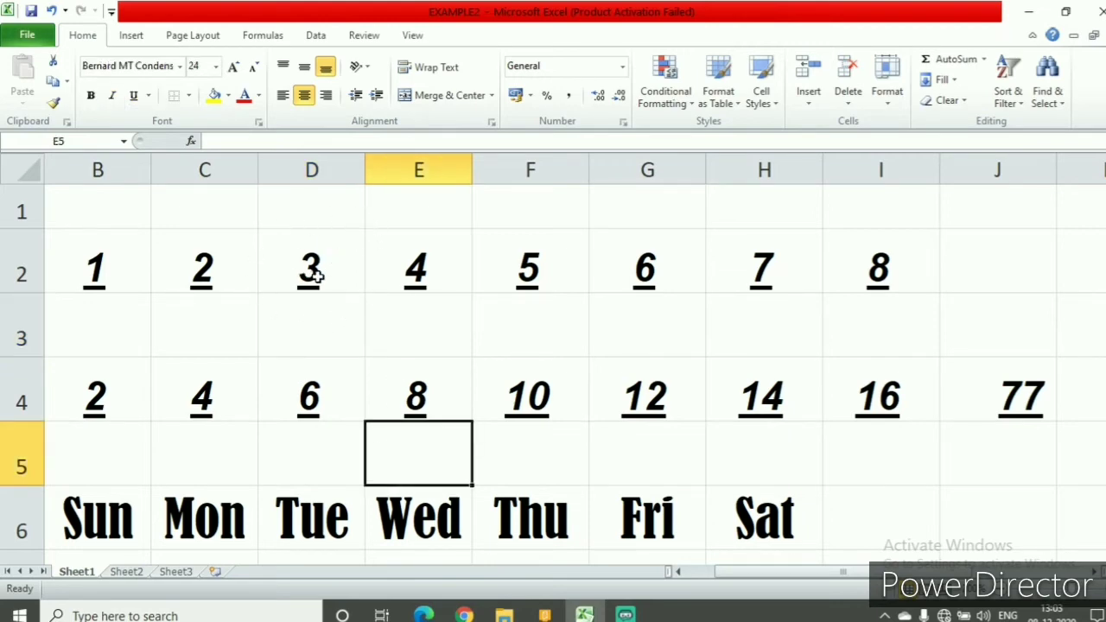
- Apply the All Borders option to cell D2 in one go
{"action": "left_click", "coordinate": [316, 275]}
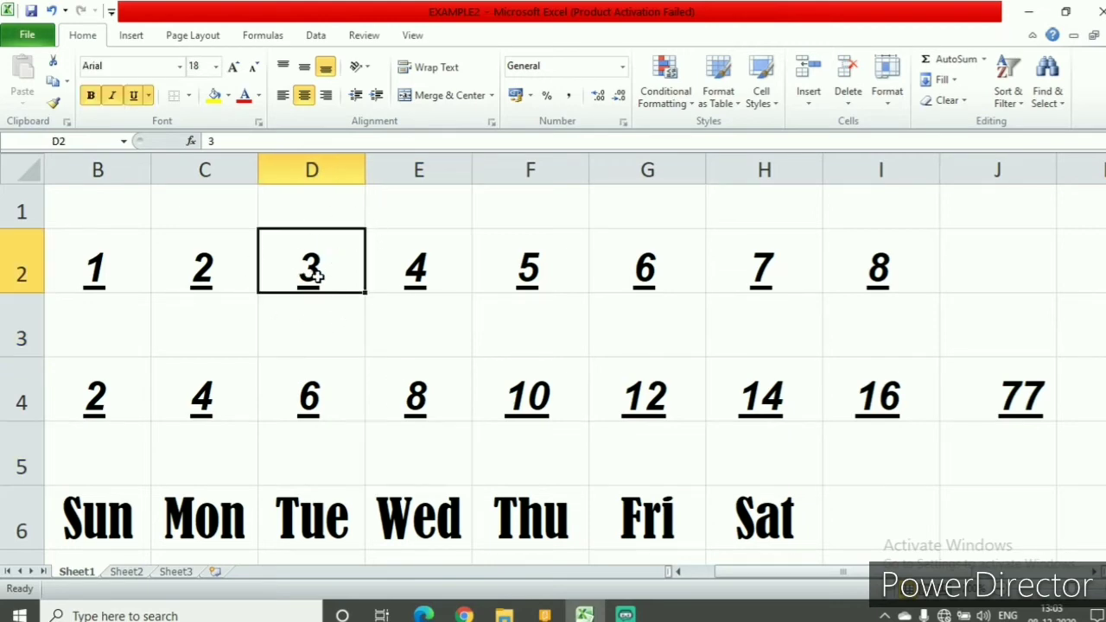
{"action": "left_click", "coordinate": [188, 97]}
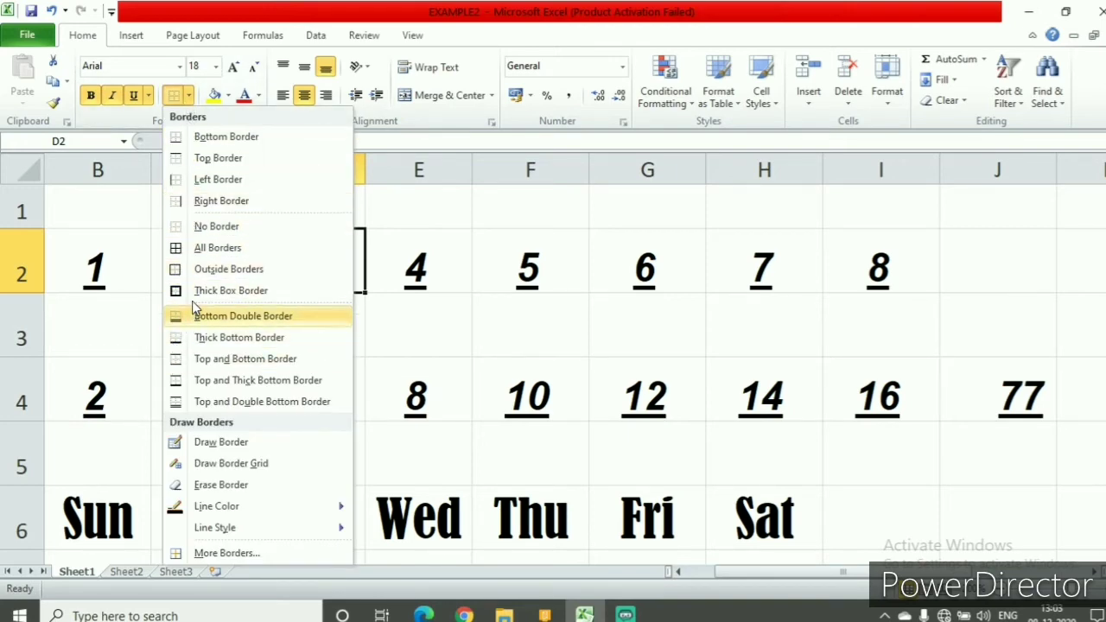
{"action": "left_click", "coordinate": [202, 254]}
{"action": "left_click", "coordinate": [320, 423]}
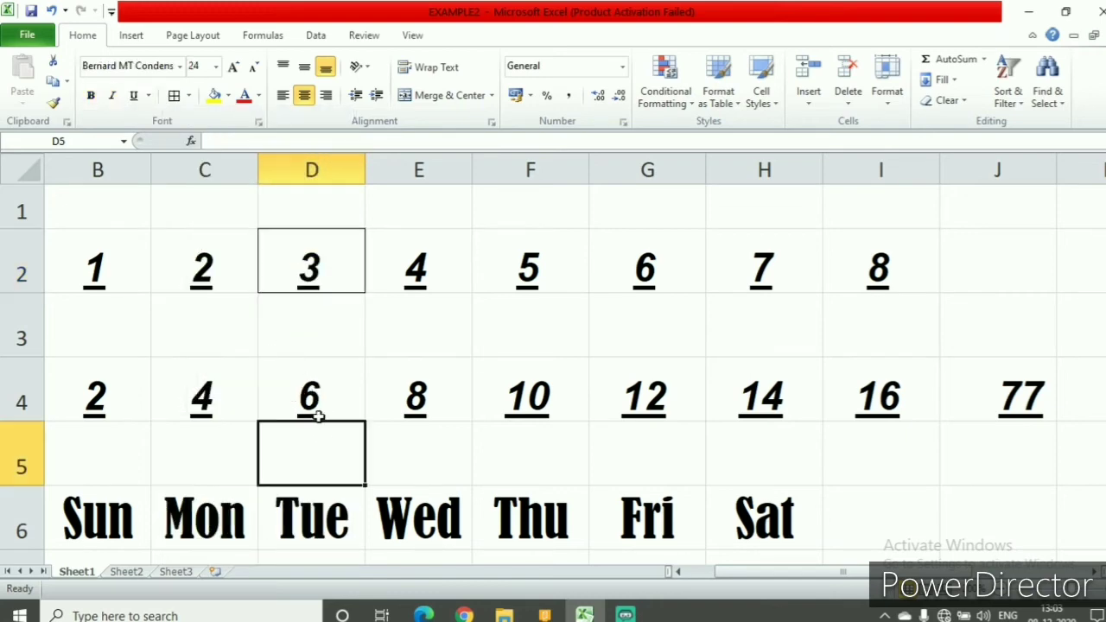
- Fill cell D2, which holds the number 3, with the standard yellow color
{"action": "left_click", "coordinate": [323, 252]}
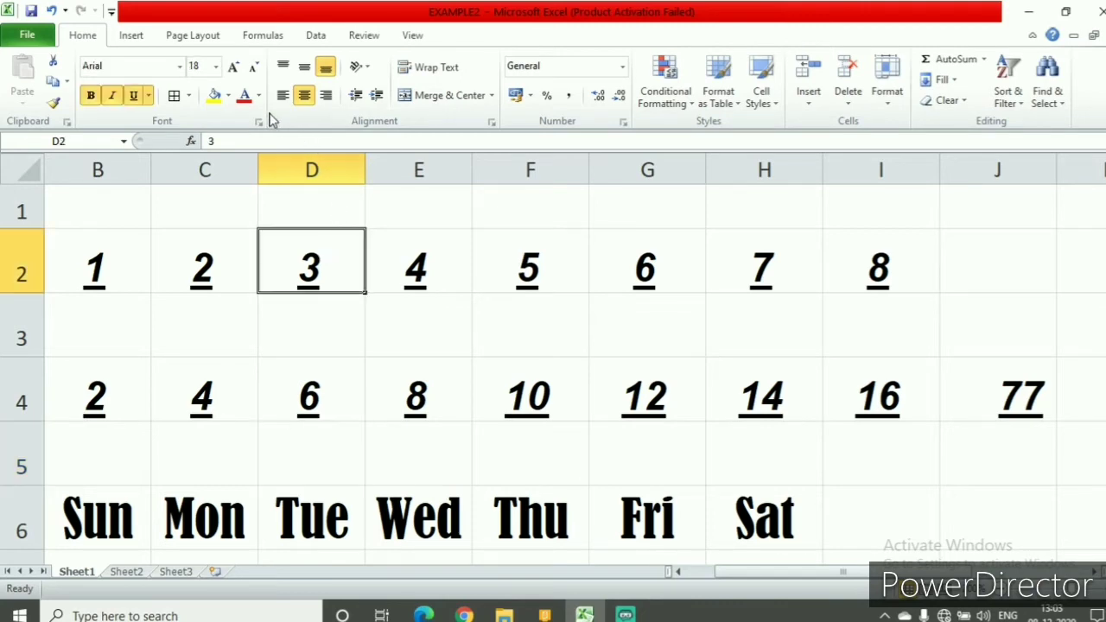
{"action": "left_click", "coordinate": [227, 96]}
{"action": "left_click", "coordinate": [261, 236]}
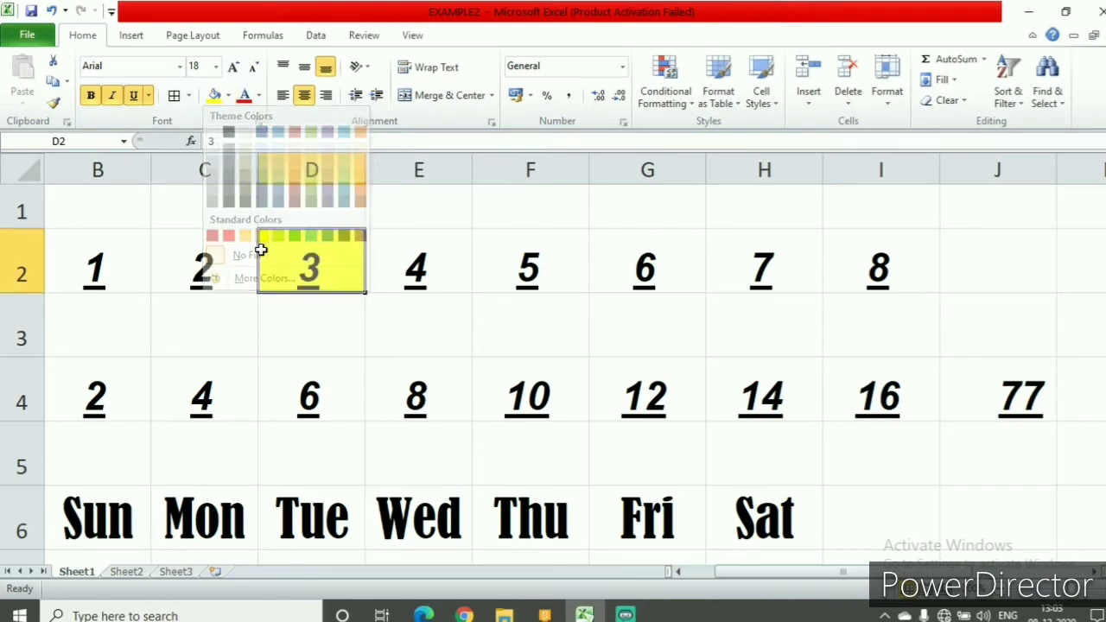
{"action": "left_click", "coordinate": [316, 403]}
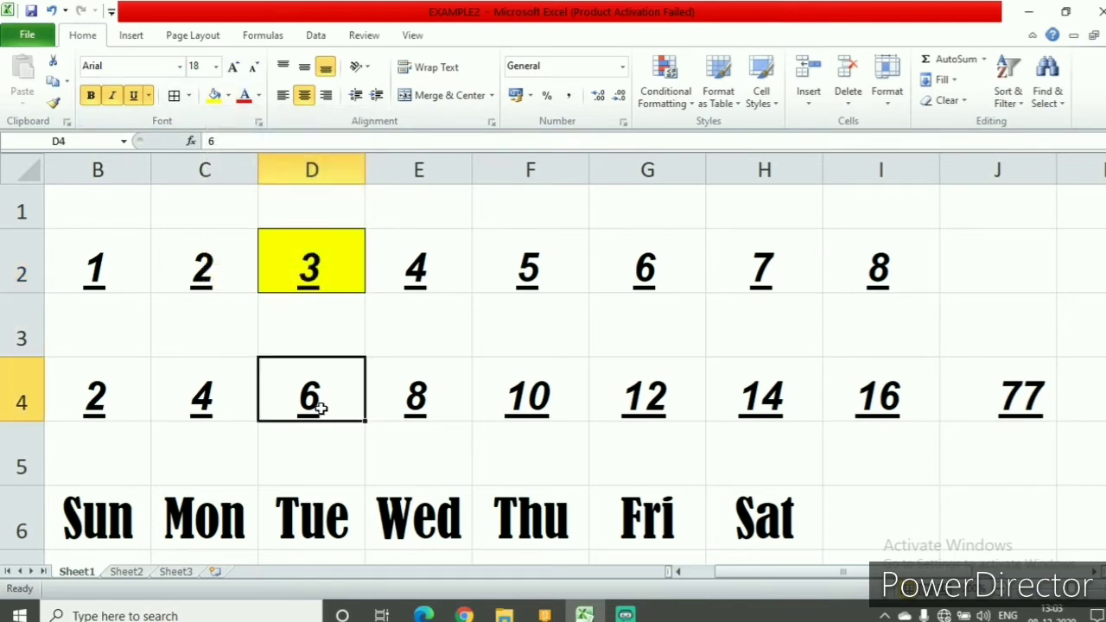
{"action": "left_click", "coordinate": [334, 278]}
- Fill cell F2, which holds the number 5, with the standard light green color
{"action": "left_click", "coordinate": [562, 279]}
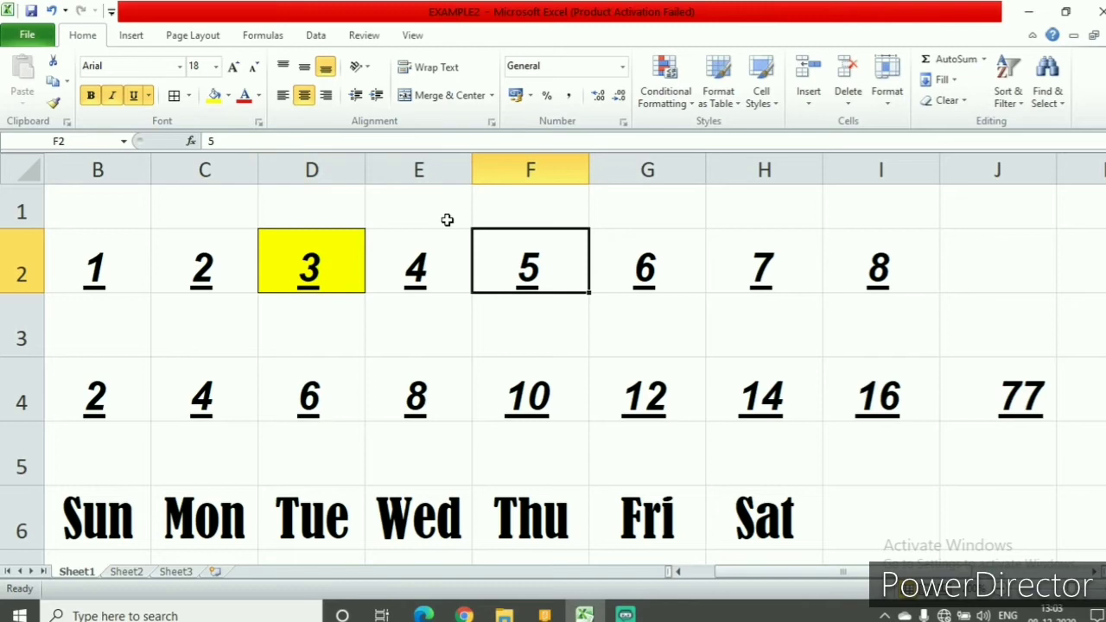
{"action": "left_click", "coordinate": [228, 96]}
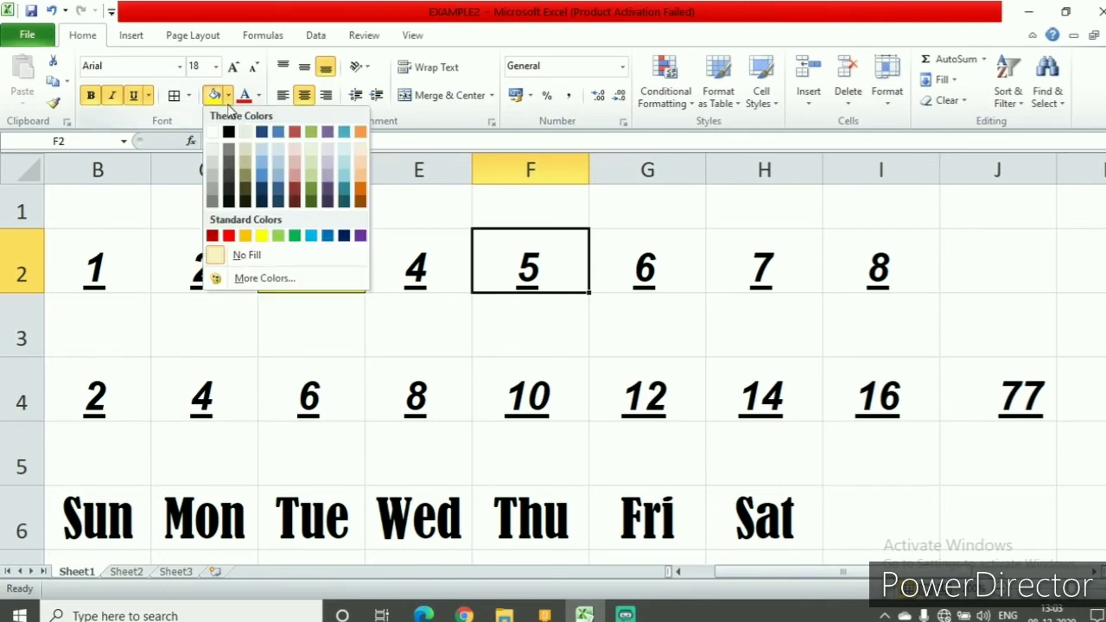
{"action": "left_click", "coordinate": [276, 237]}
{"action": "left_click", "coordinate": [382, 454]}
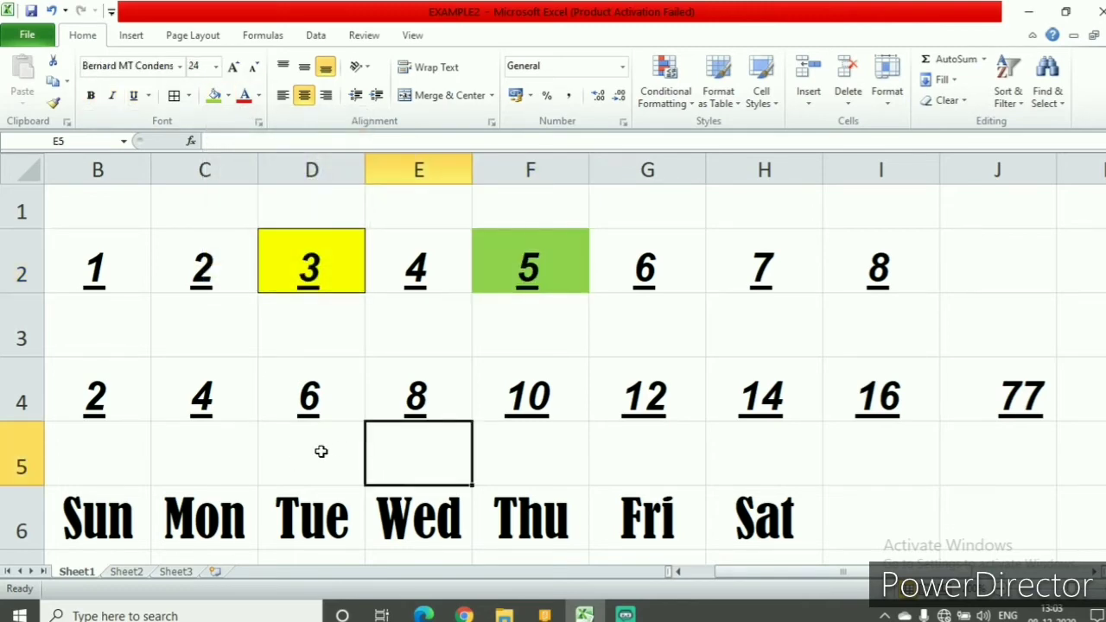
- Fill cell D4, which holds the number 6, with the standard light blue color
{"action": "left_click", "coordinate": [308, 400]}
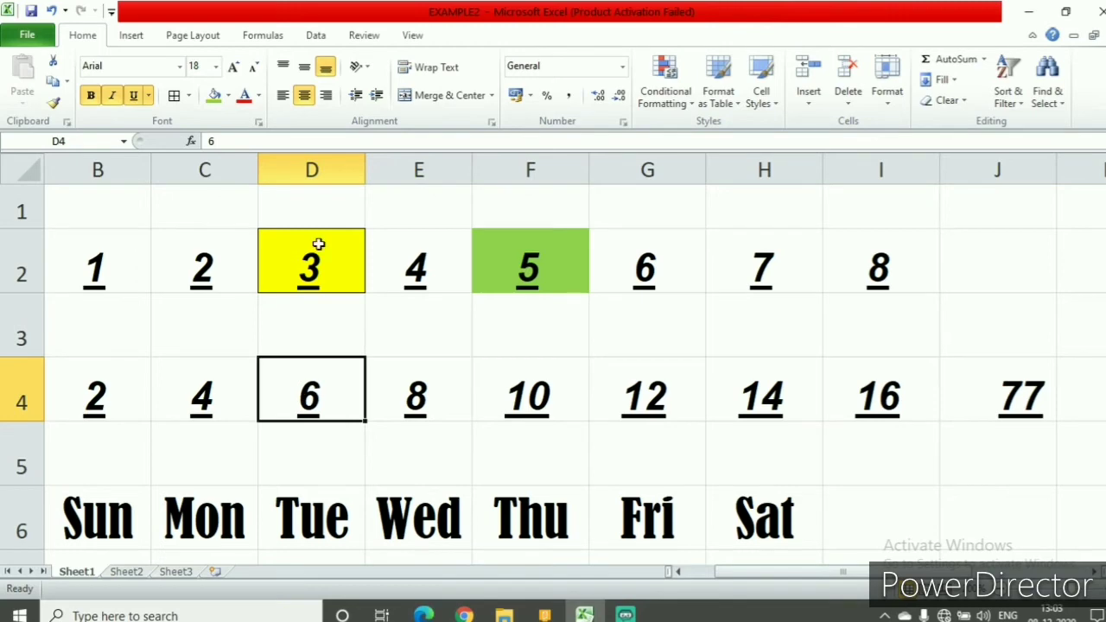
{"action": "left_click", "coordinate": [228, 97]}
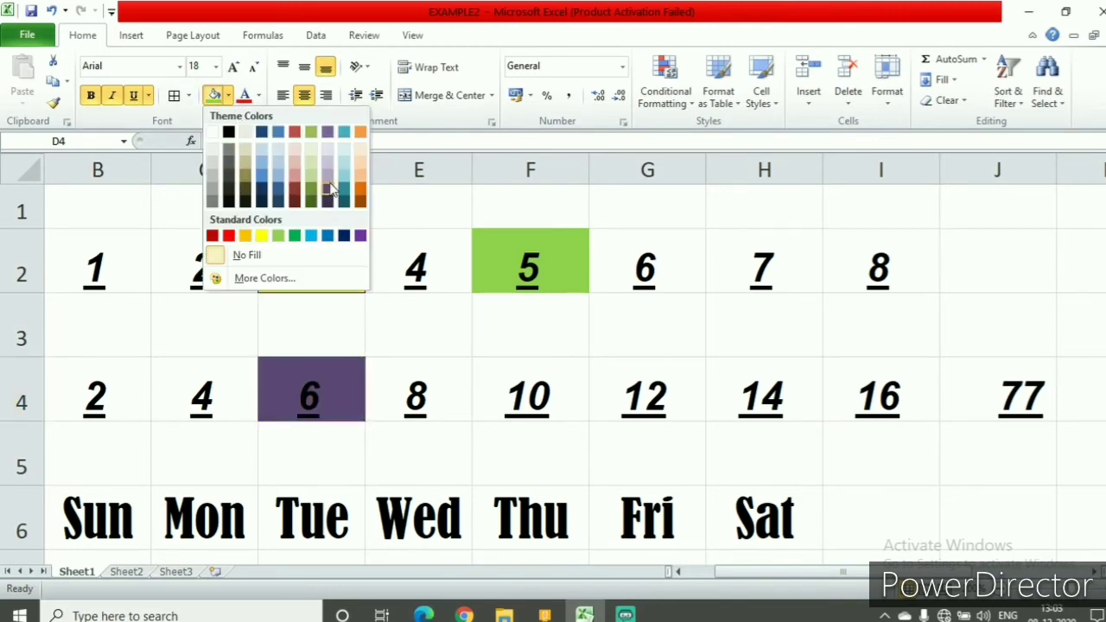
{"action": "left_click", "coordinate": [313, 240]}
{"action": "left_click", "coordinate": [463, 465]}
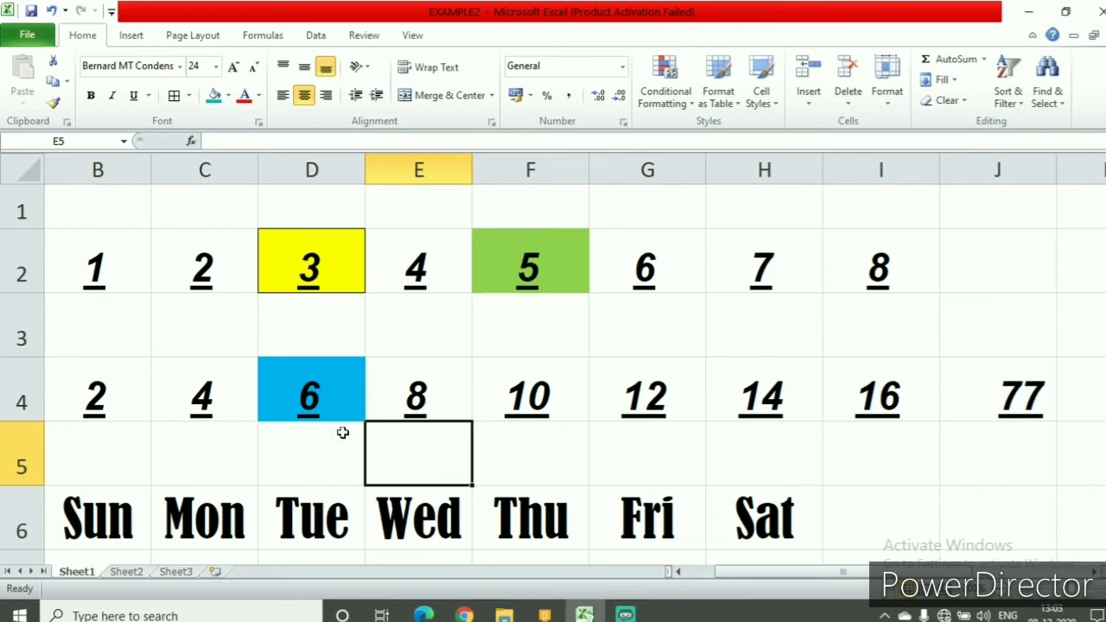
- Change the font color of the weekday names in B6:H6 to the dark red theme shade
{"action": "left_click_drag", "start_coordinate": [84, 517], "coordinate": [758, 518]}
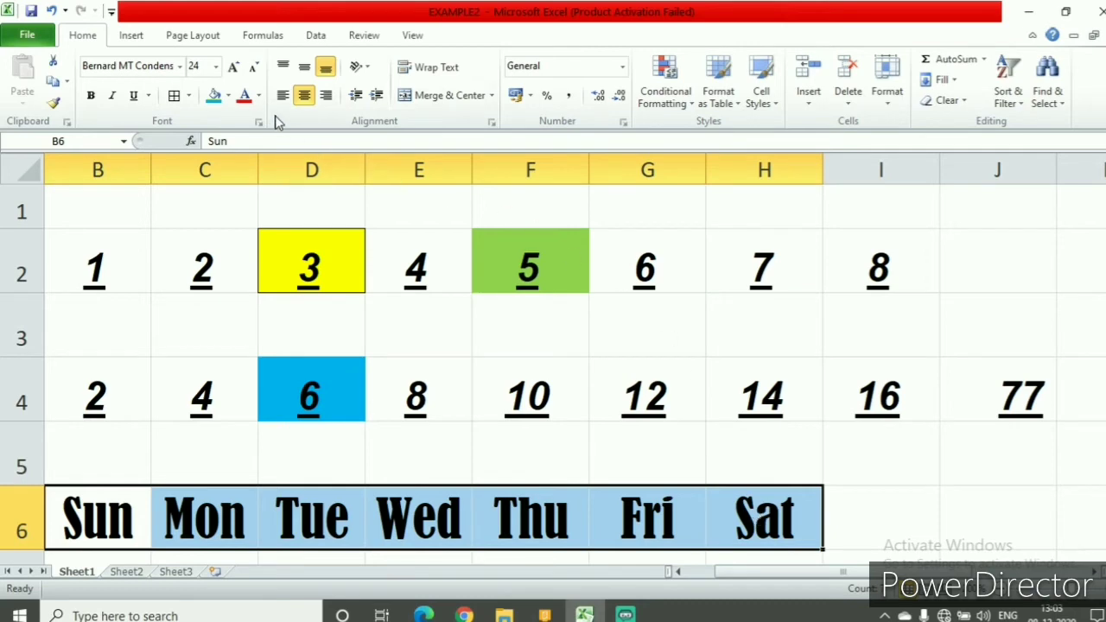
{"action": "left_click", "coordinate": [258, 97]}
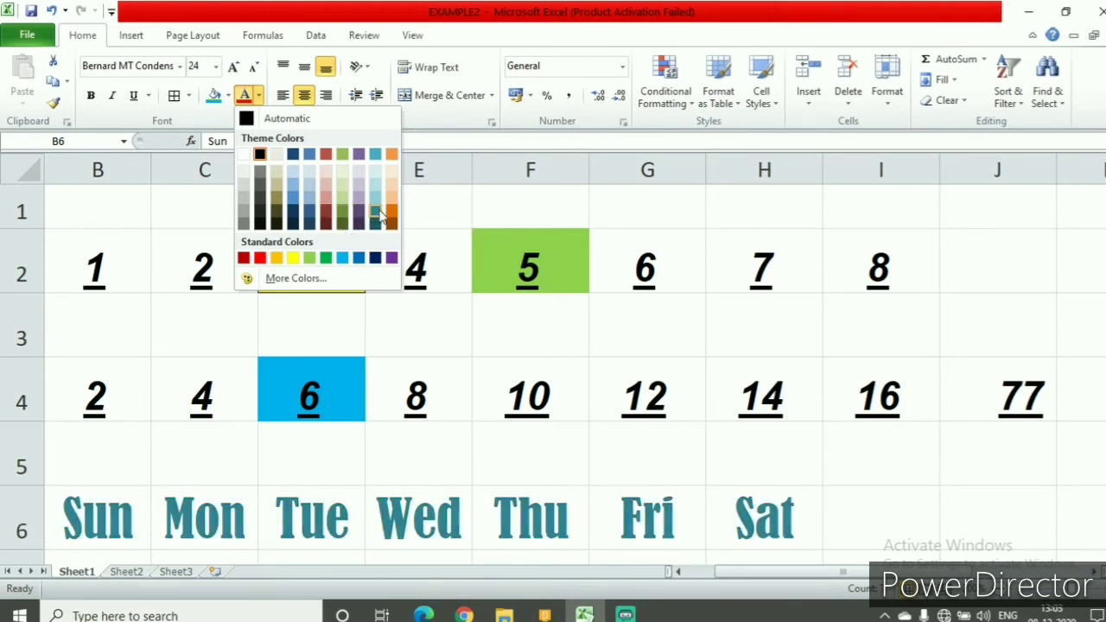
{"action": "left_click", "coordinate": [325, 212]}
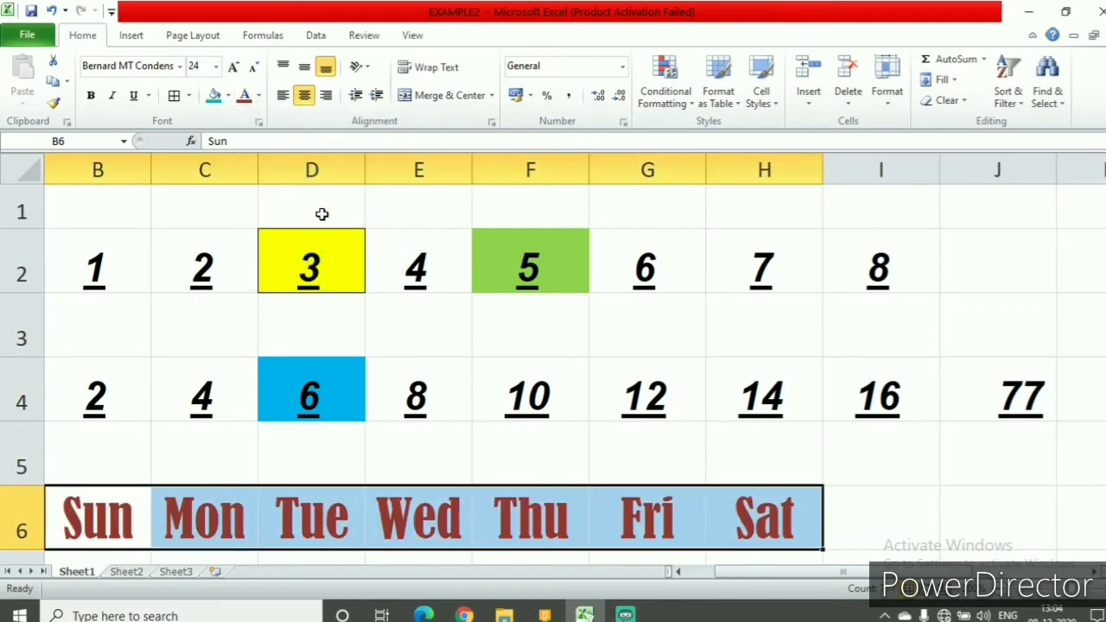
{"action": "left_click", "coordinate": [868, 520]}
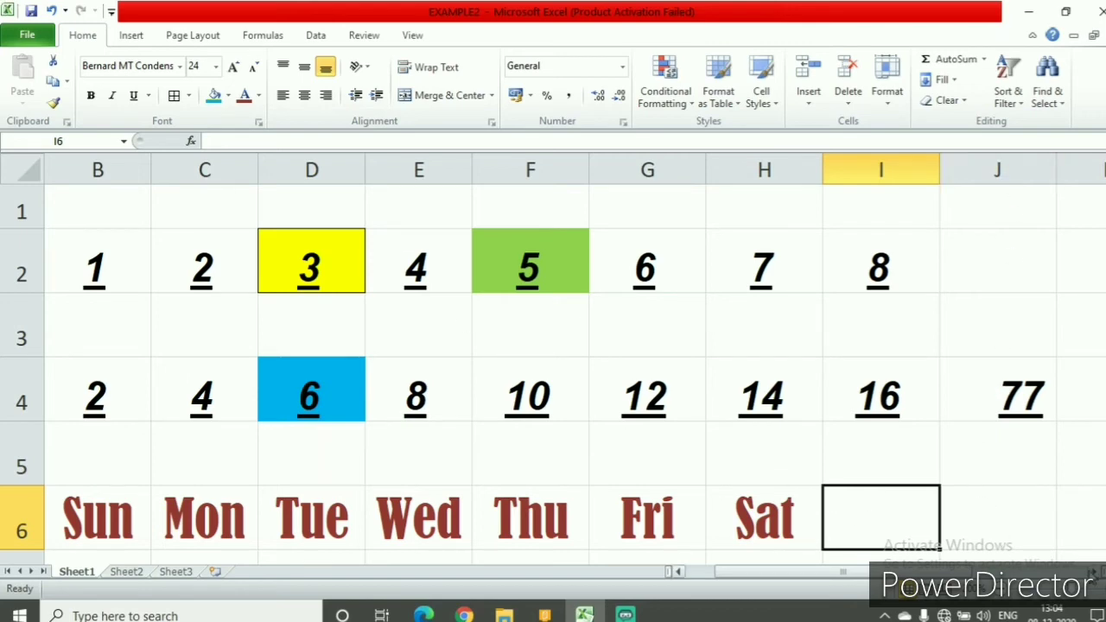
- Insert a new sheet column at column K, just after the column containing 77
{"action": "left_click", "coordinate": [1095, 571]}
{"action": "left_click", "coordinate": [1095, 571]}
{"action": "left_click", "coordinate": [1096, 571]}
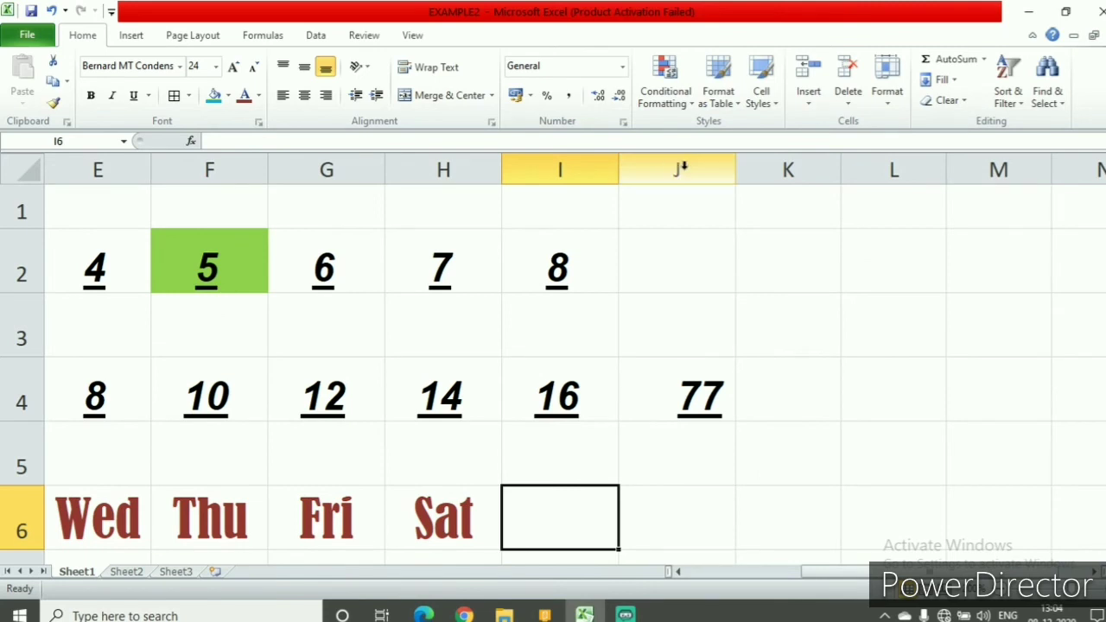
{"action": "left_click", "coordinate": [681, 170]}
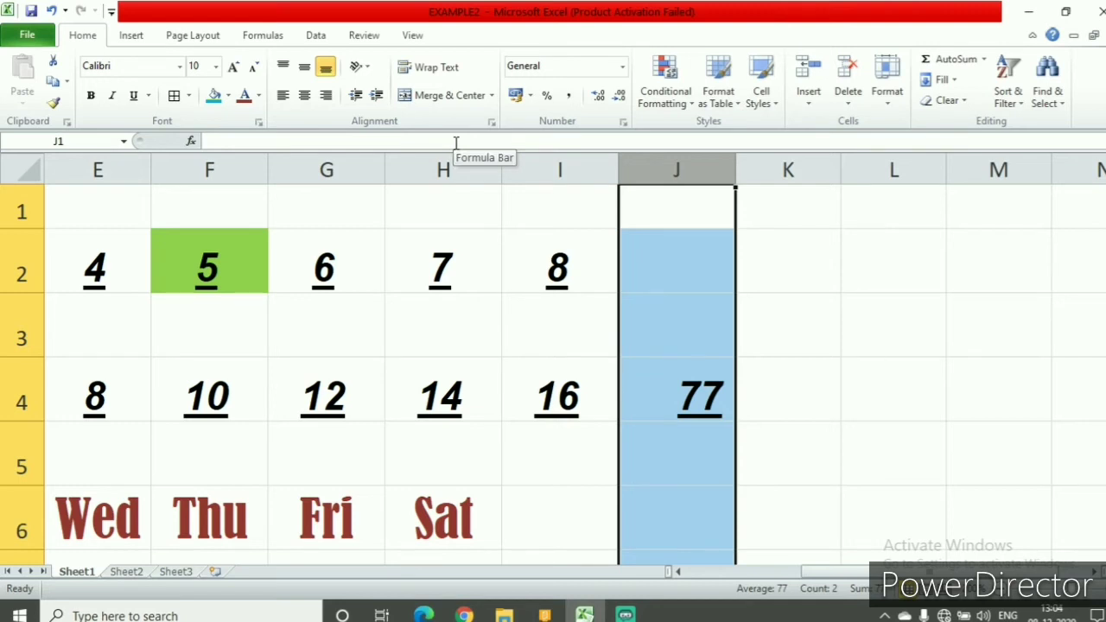
{"action": "left_click", "coordinate": [132, 38]}
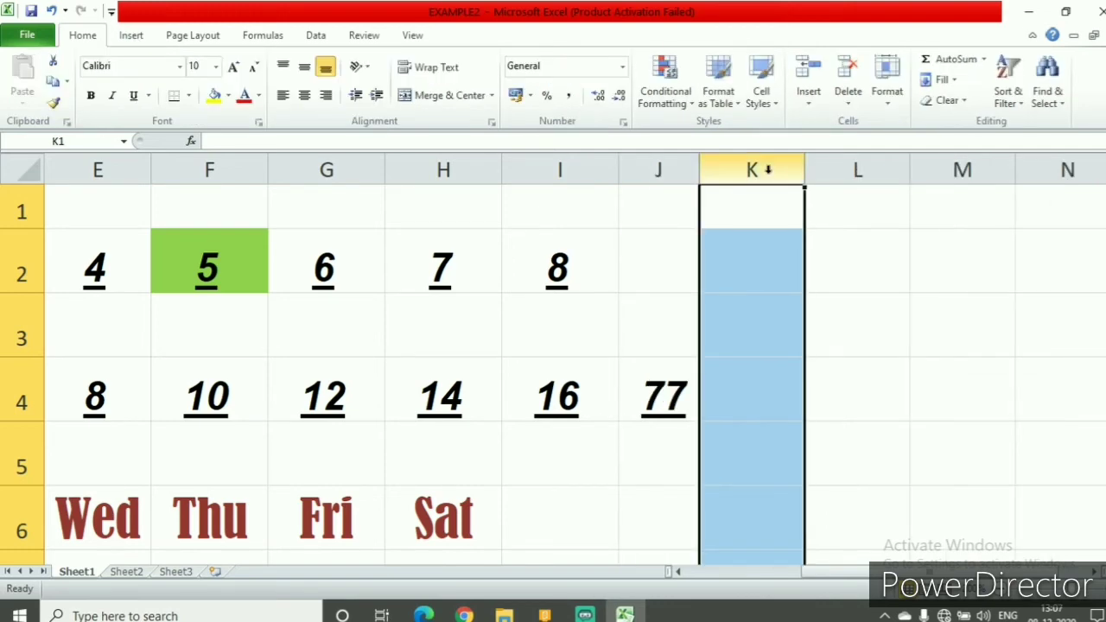
{"action": "left_click", "coordinate": [810, 103]}
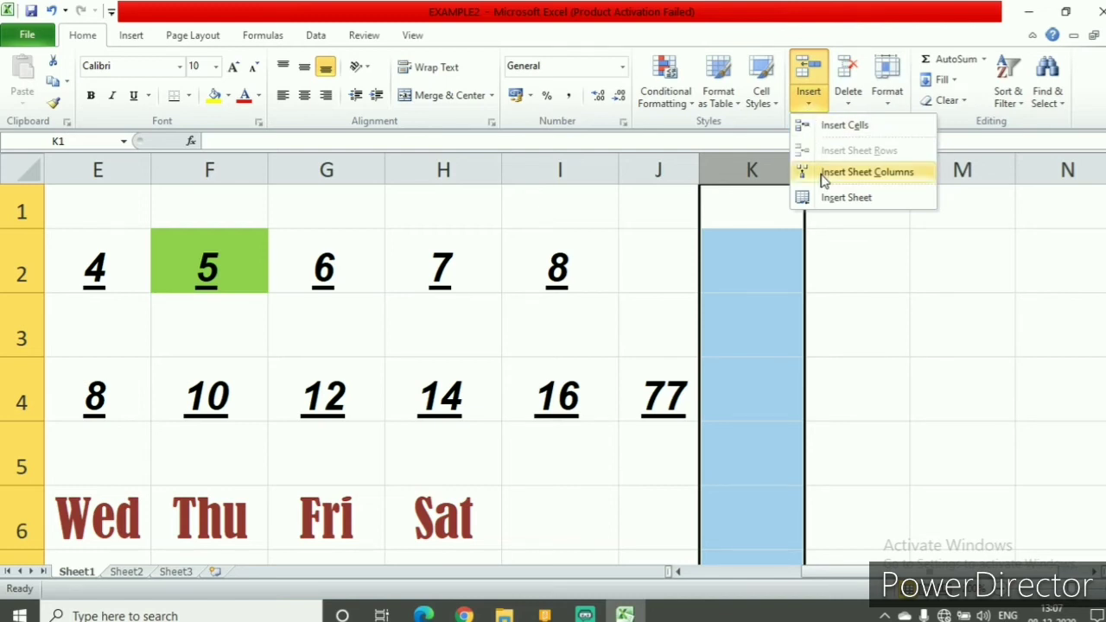
{"action": "left_click", "coordinate": [864, 172]}
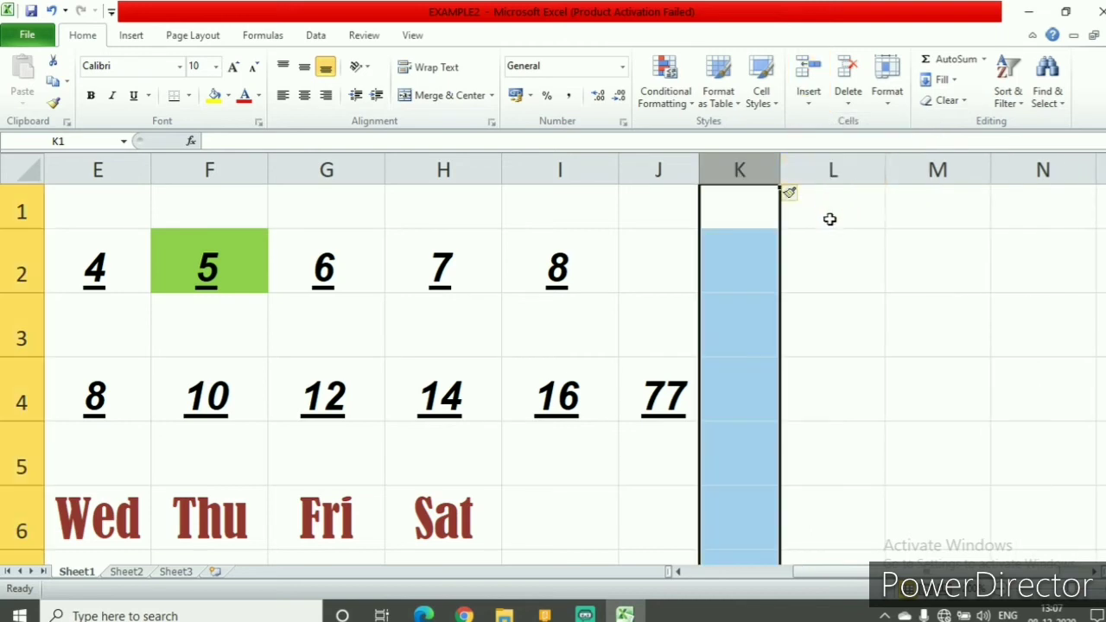
- Apply the Clear Formatting insert option to the newly inserted column K
{"action": "left_click", "coordinate": [832, 170]}
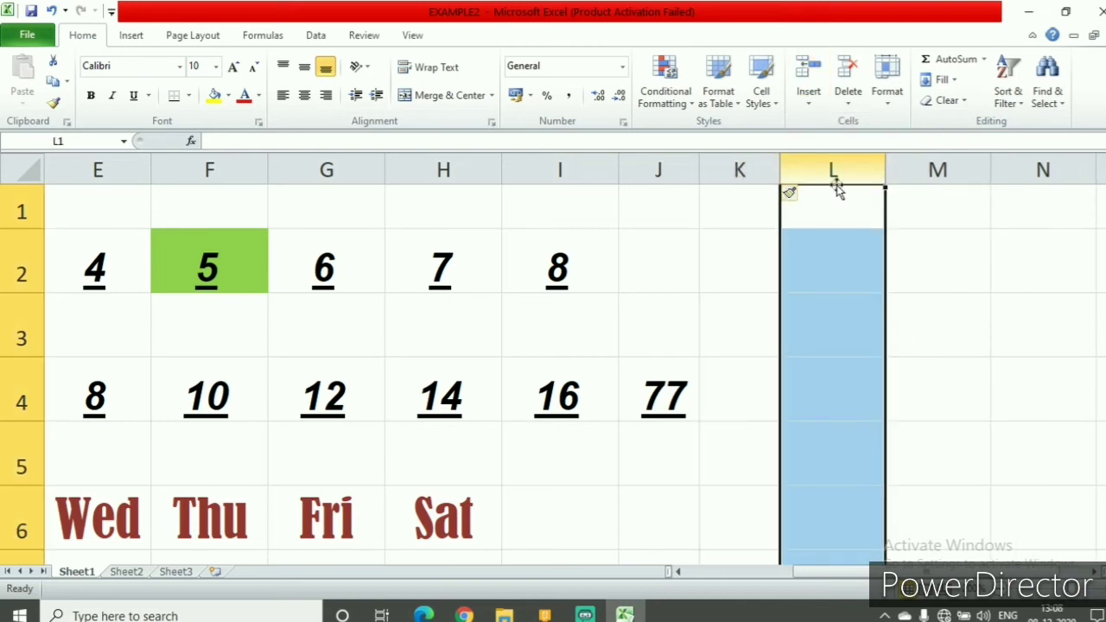
{"action": "left_click", "coordinate": [941, 256]}
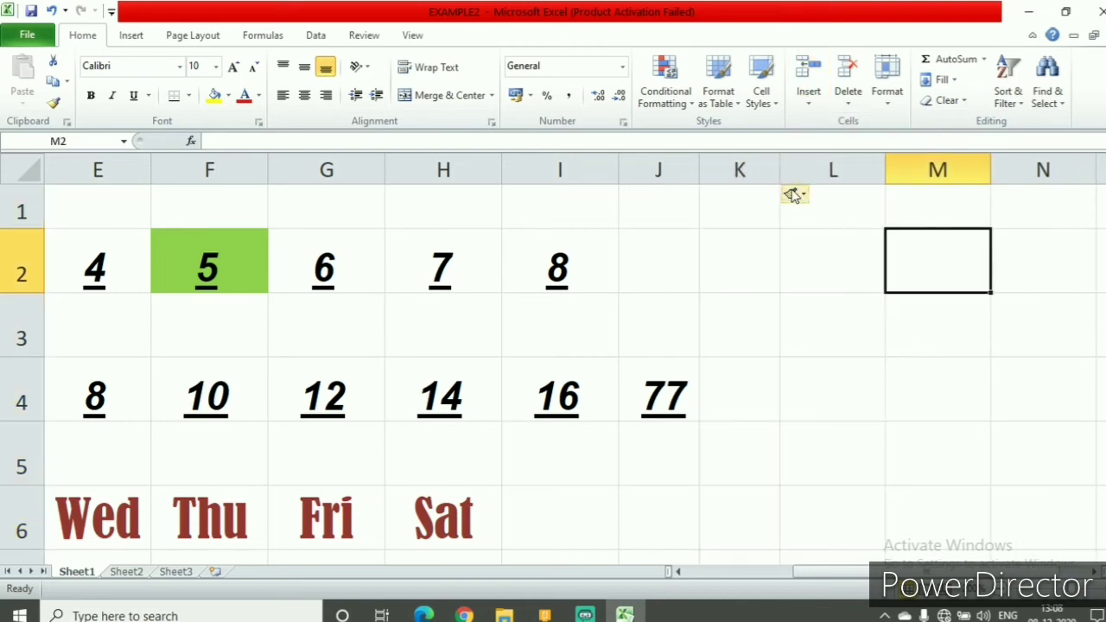
{"action": "left_click", "coordinate": [800, 197]}
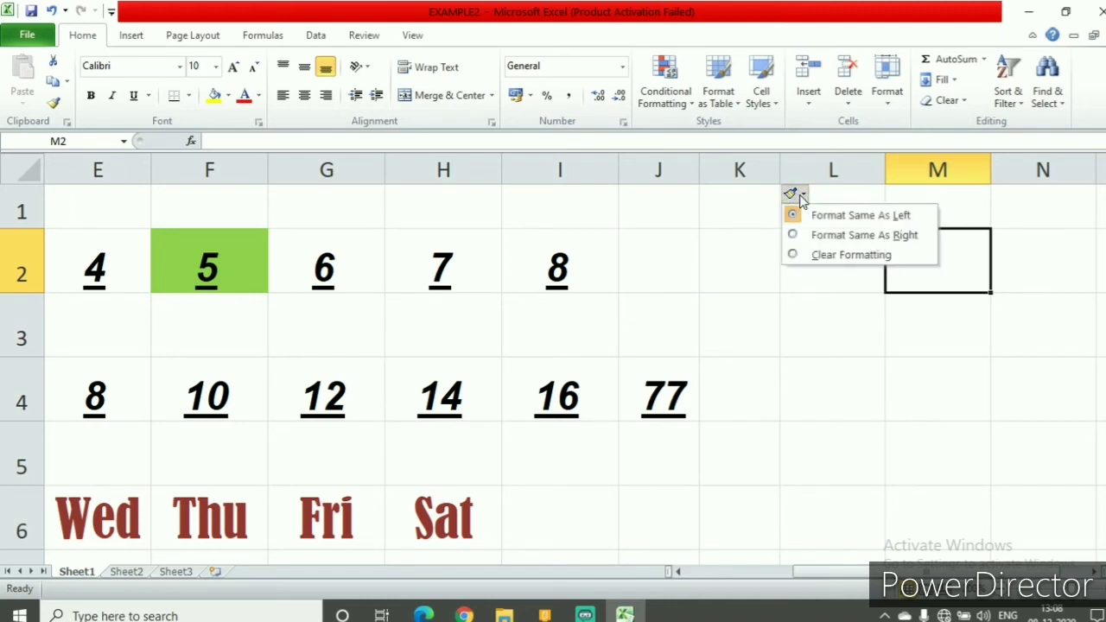
{"action": "left_click", "coordinate": [826, 256]}
{"action": "left_click", "coordinate": [825, 257]}
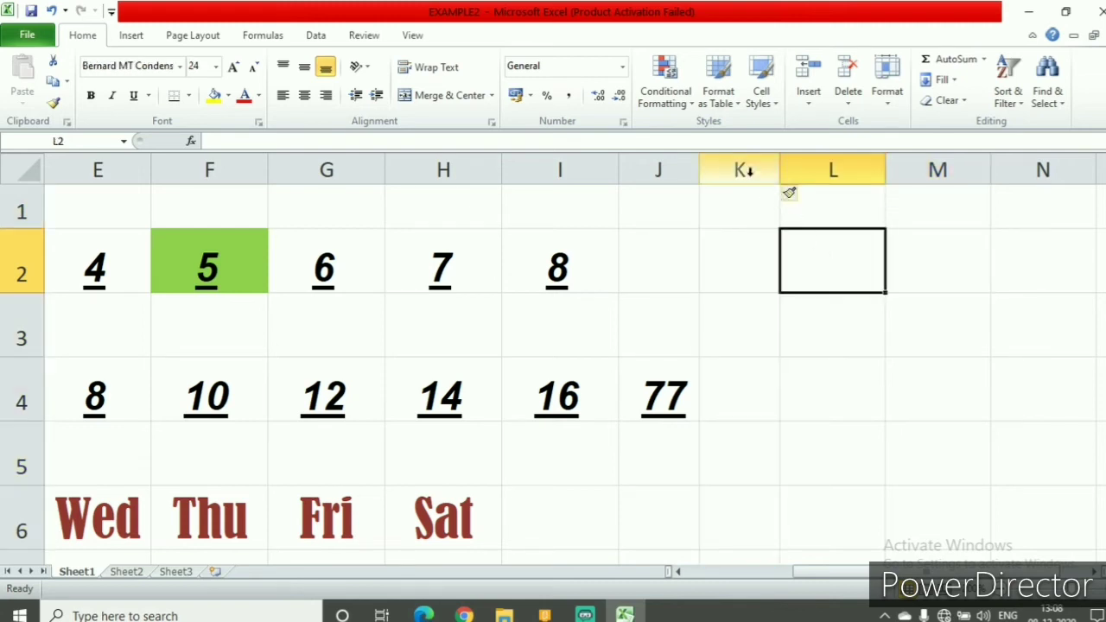
- Insert another blank column at column L using the Insert Cells command
{"action": "left_click", "coordinate": [743, 169]}
{"action": "left_click", "coordinate": [812, 170]}
{"action": "left_click", "coordinate": [808, 102]}
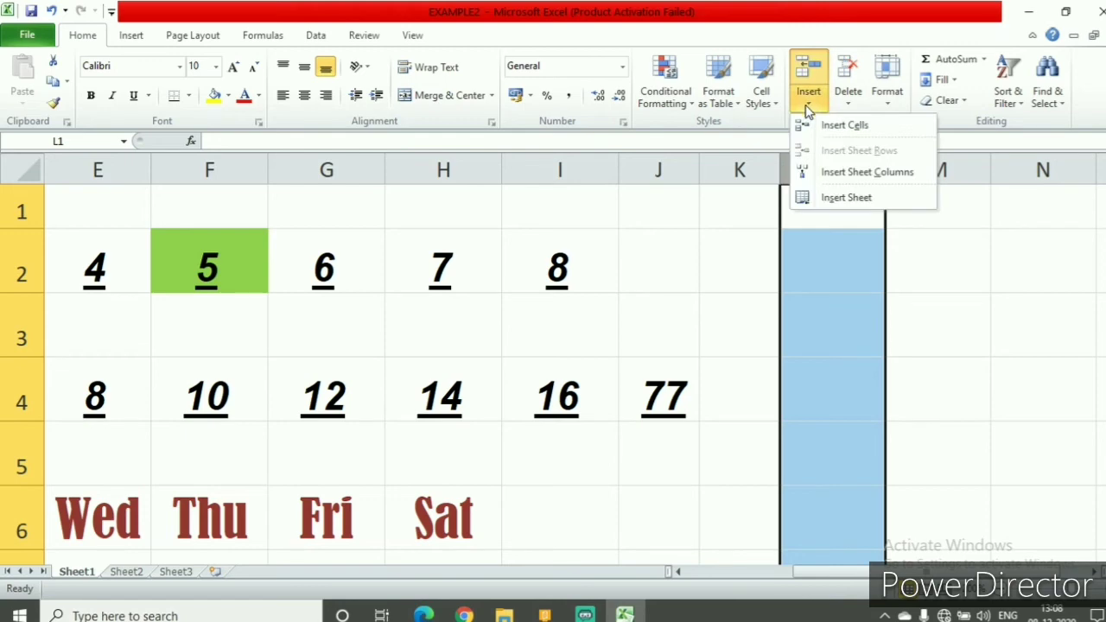
{"action": "left_click", "coordinate": [833, 126]}
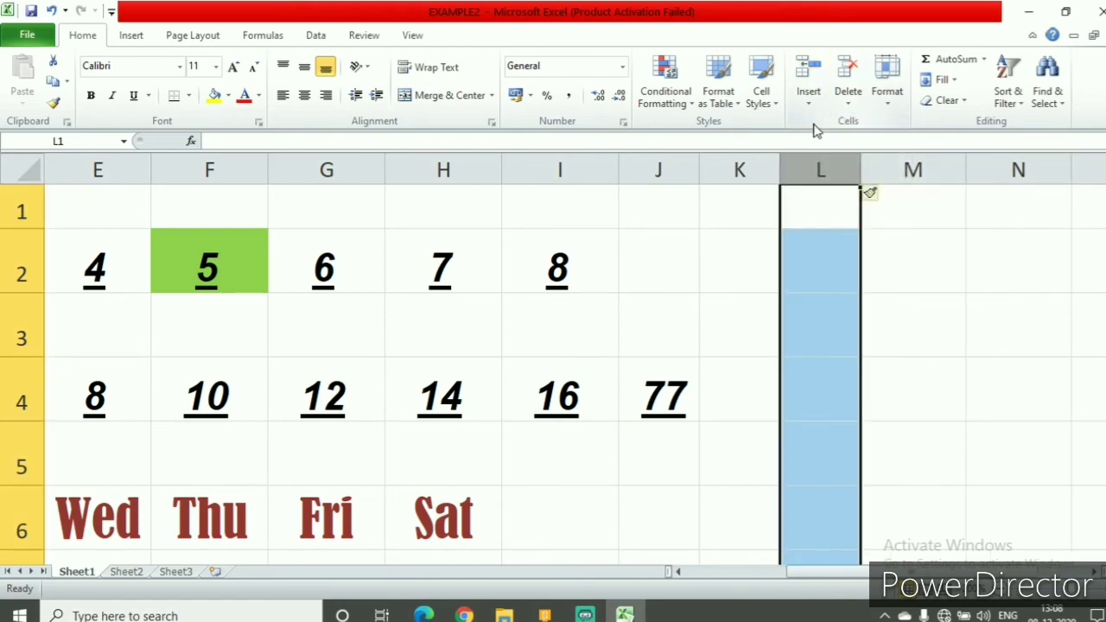
{"action": "left_click", "coordinate": [899, 168]}
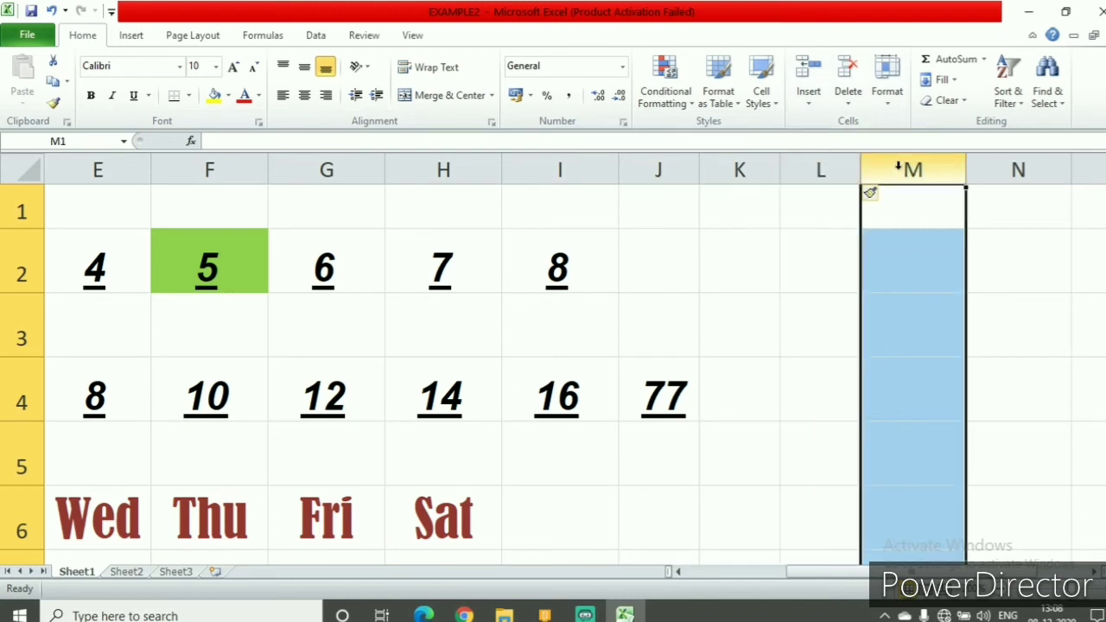
- Delete the blank column K with the Delete Sheet Columns command
{"action": "left_click", "coordinate": [761, 165]}
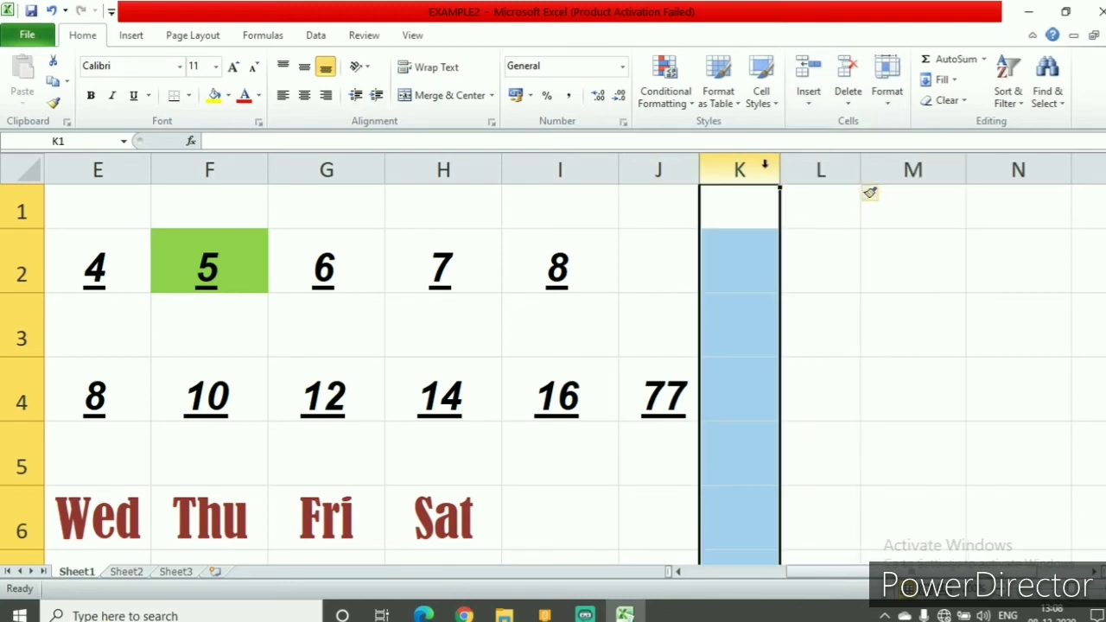
{"action": "left_click", "coordinate": [811, 107]}
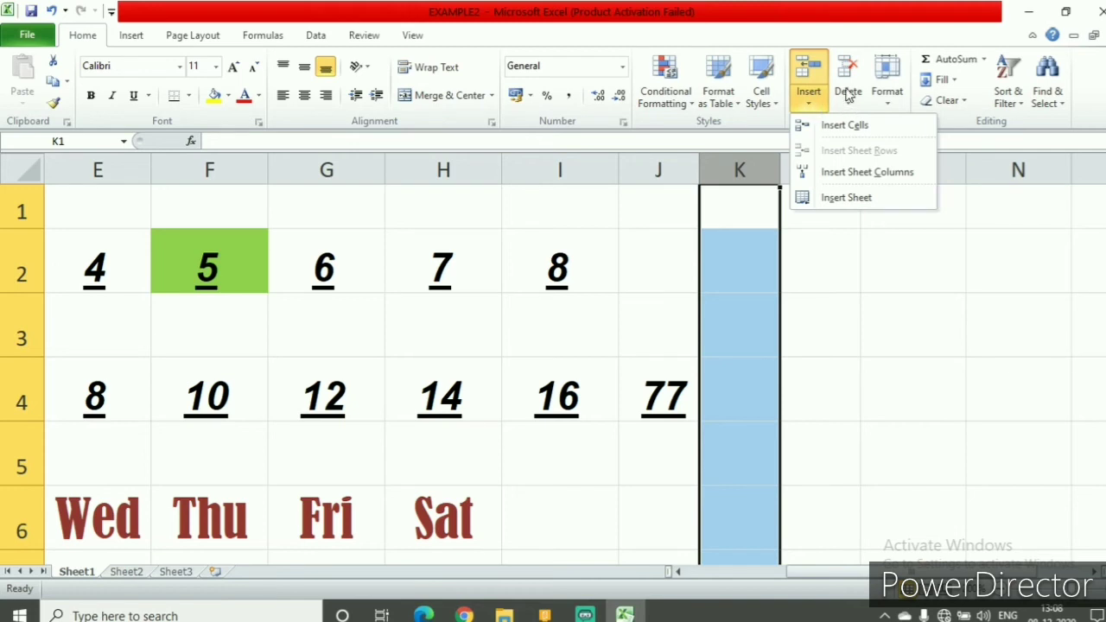
{"action": "left_click", "coordinate": [850, 104]}
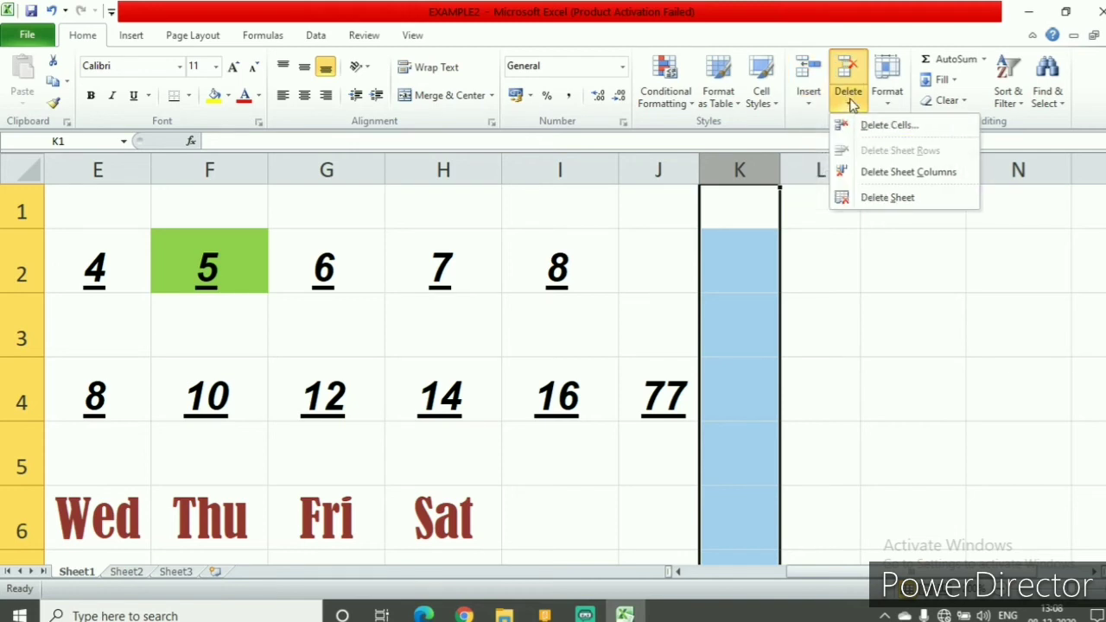
{"action": "left_click", "coordinate": [880, 174]}
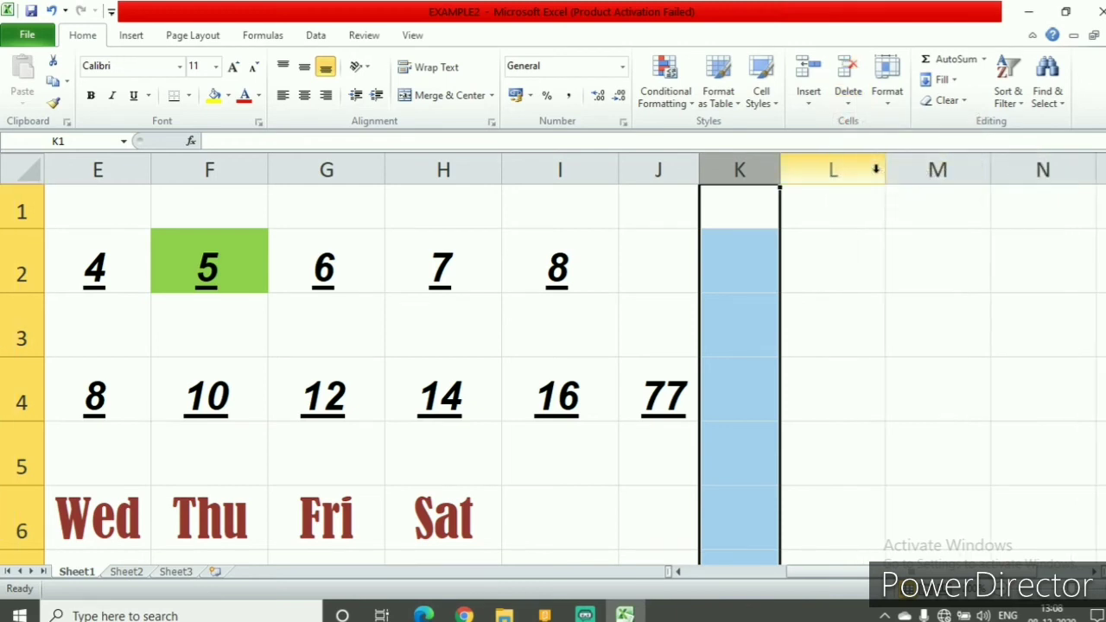
{"action": "left_click", "coordinate": [819, 286]}
{"action": "left_click", "coordinate": [808, 171]}
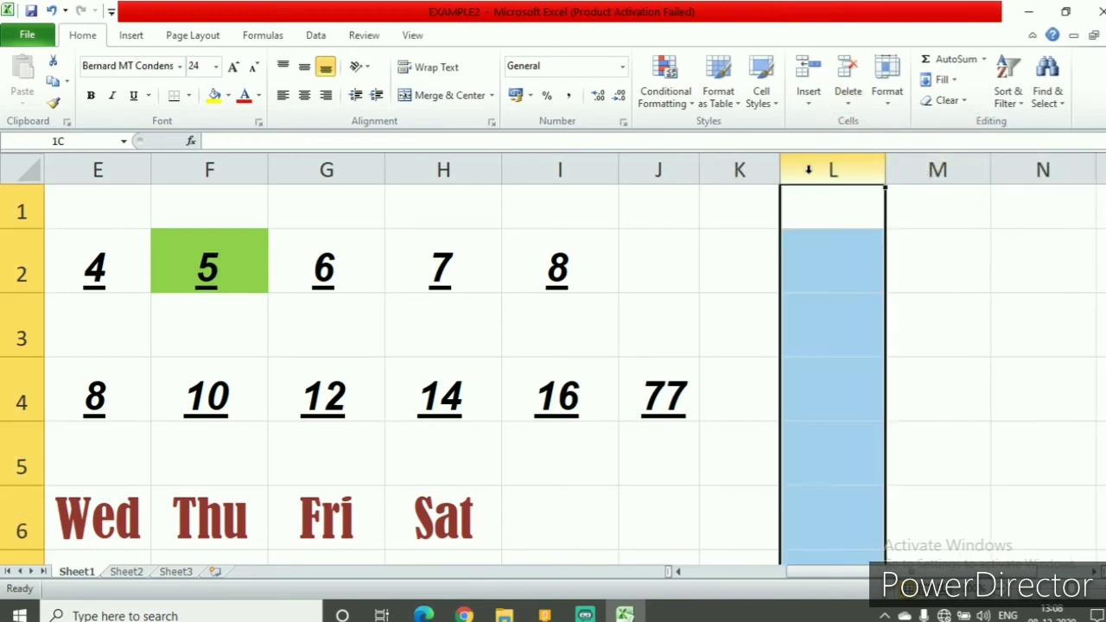
{"action": "left_click", "coordinate": [809, 102]}
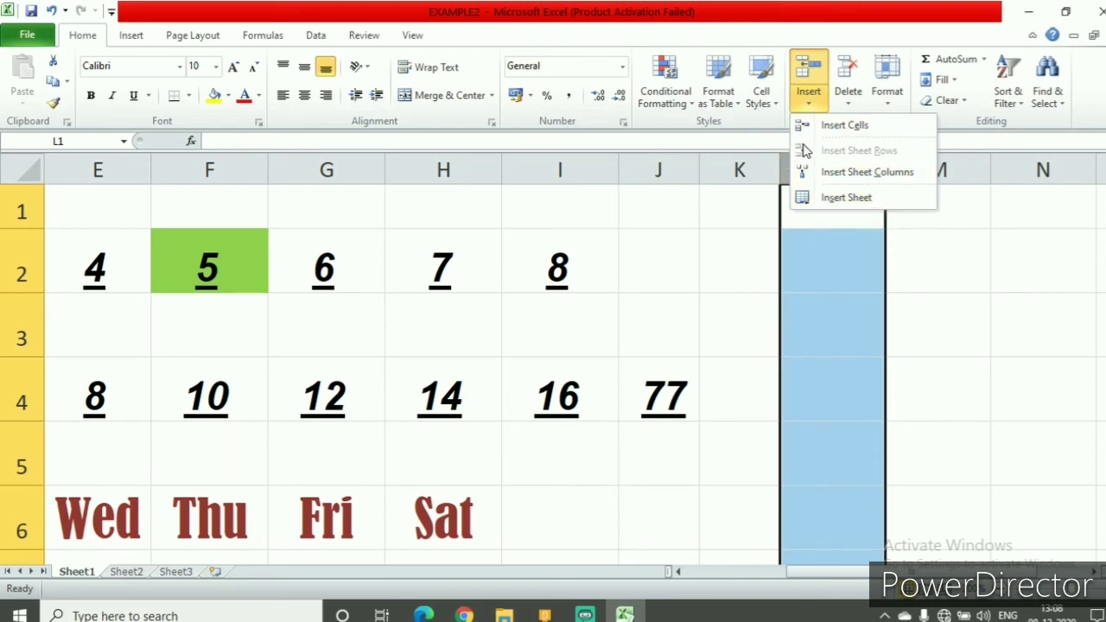
{"action": "left_click", "coordinate": [47, 204]}
- Insert a new sheet row above row 1 with the whole row selected
{"action": "left_click", "coordinate": [15, 210]}
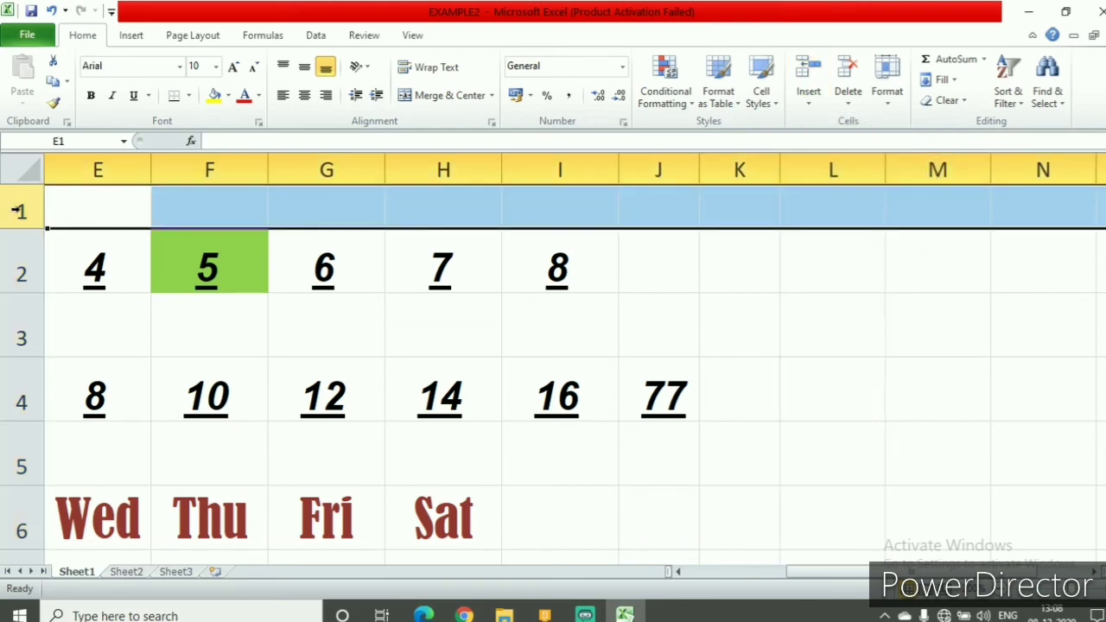
{"action": "left_click", "coordinate": [809, 104]}
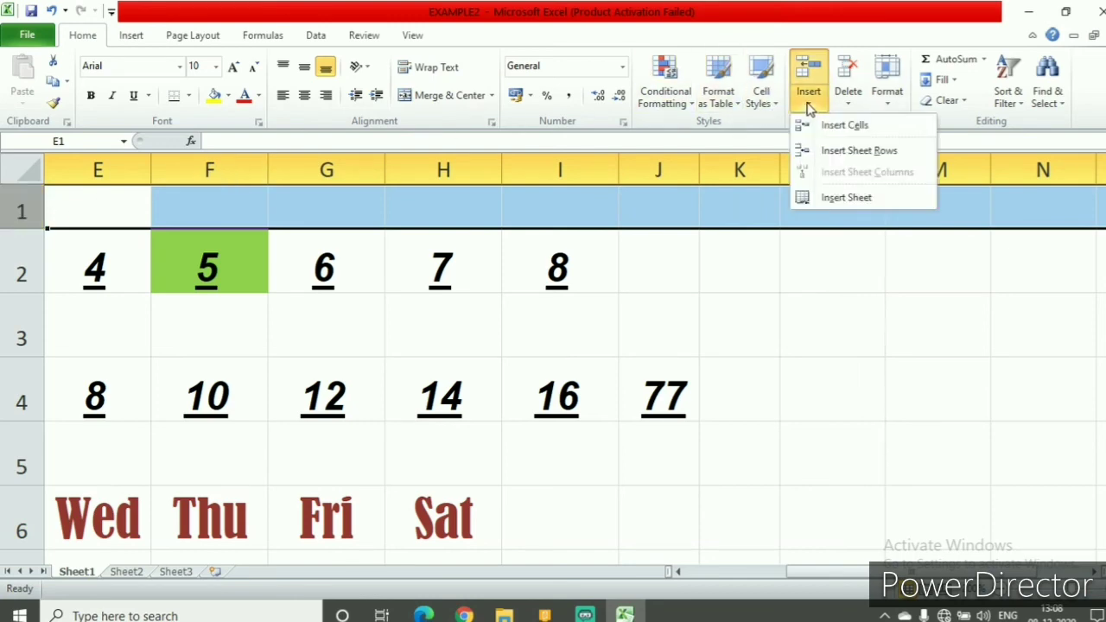
{"action": "left_click", "coordinate": [831, 150]}
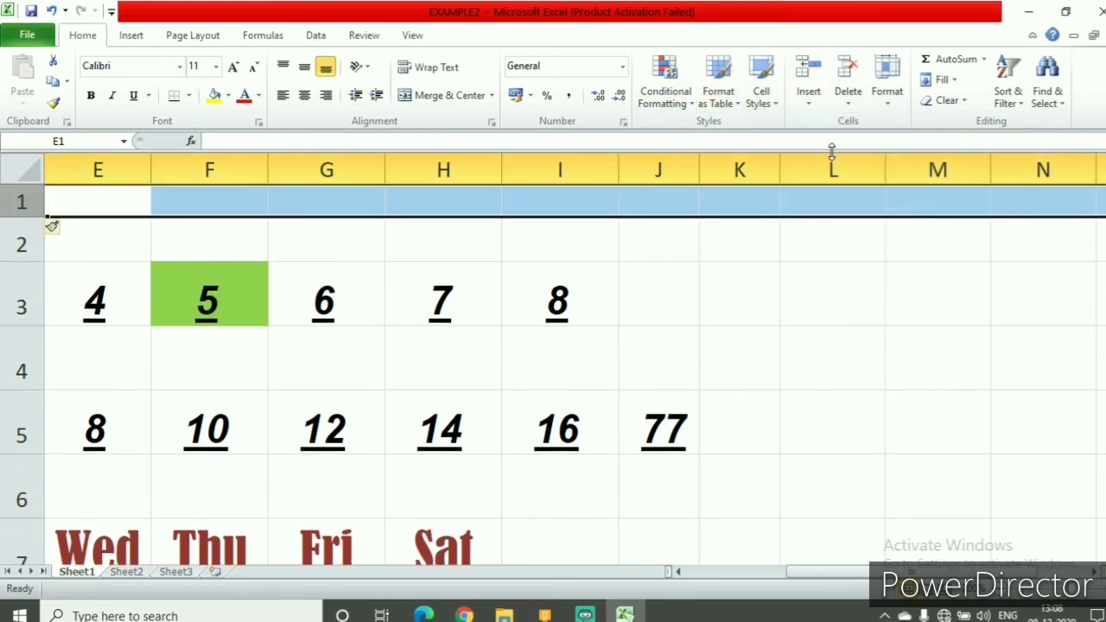
- Insert a new sheet row above row 2, using the cell range E2:L2 as the selection
{"action": "left_click", "coordinate": [104, 242]}
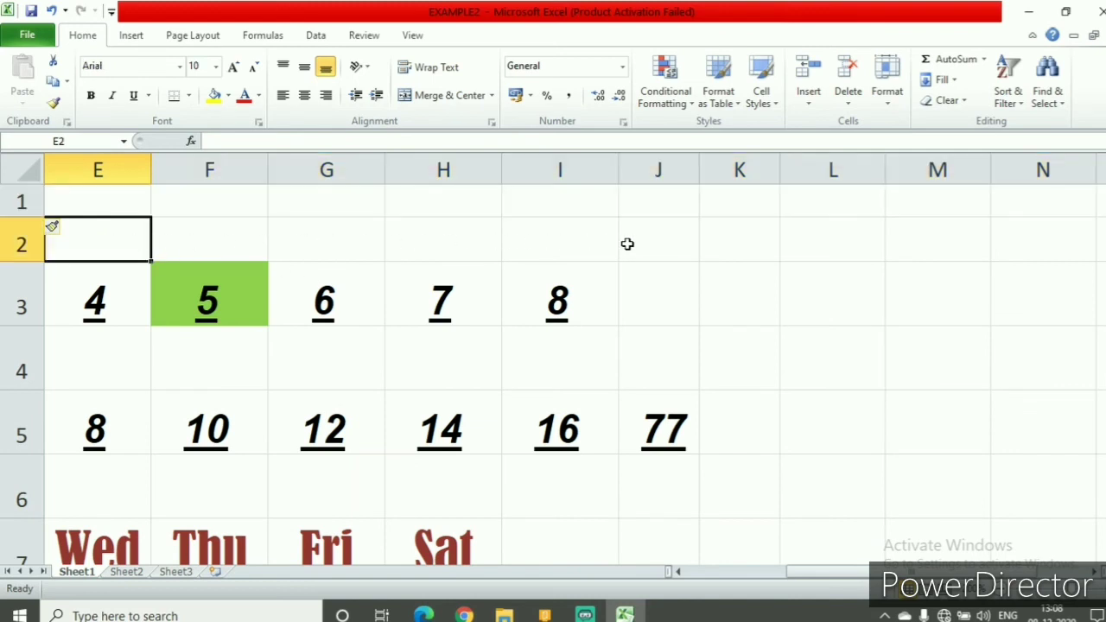
{"action": "left_click_drag", "start_coordinate": [136, 239], "coordinate": [819, 221]}
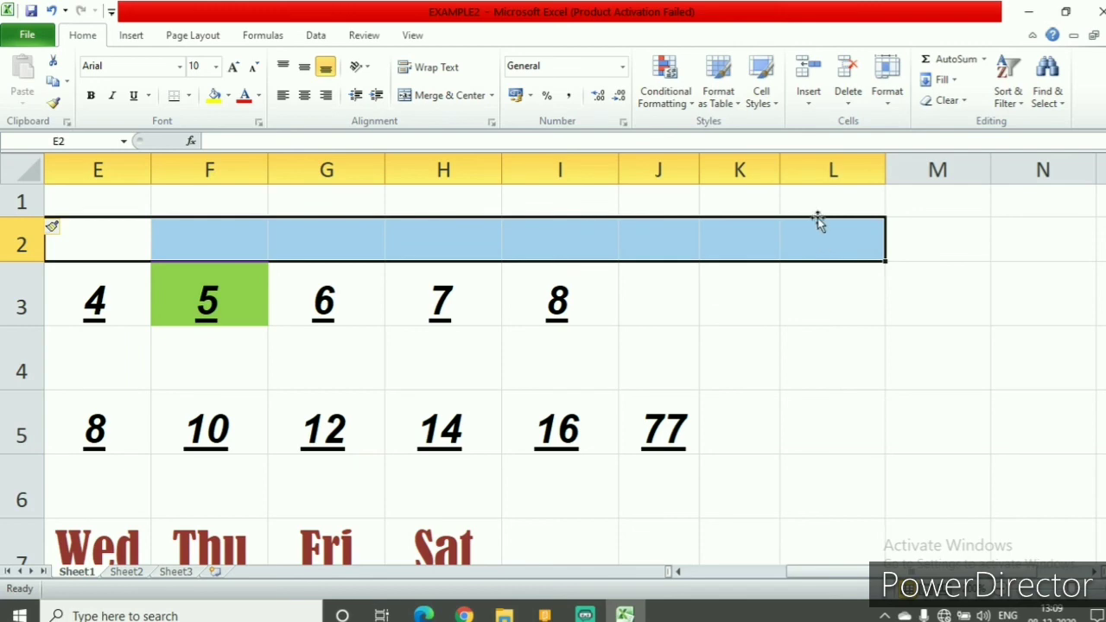
{"action": "left_click", "coordinate": [806, 102]}
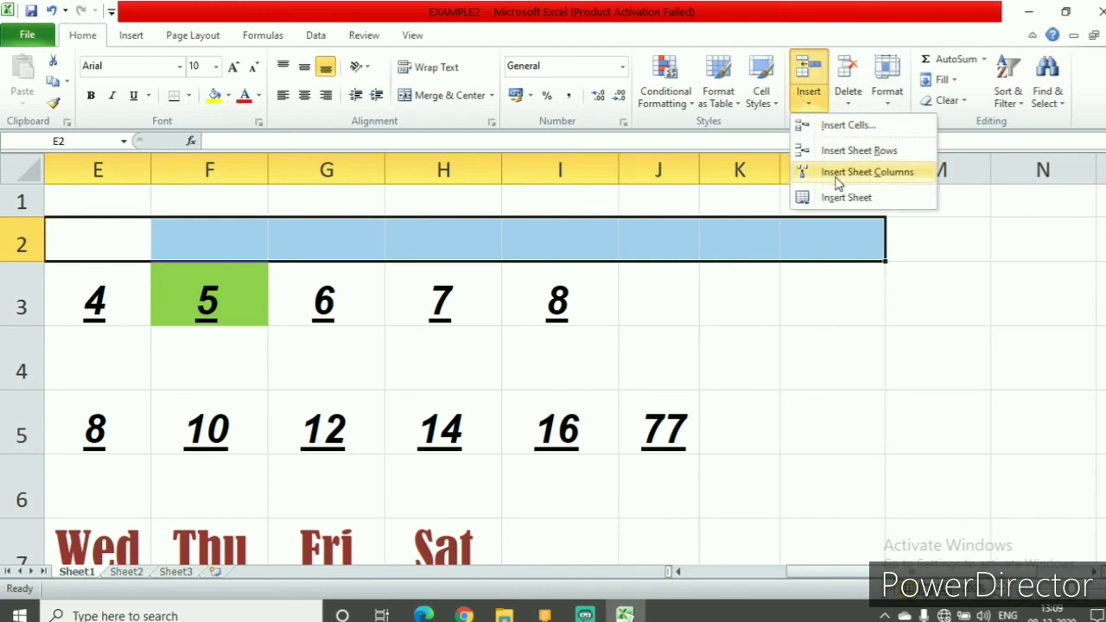
{"action": "left_click", "coordinate": [842, 150]}
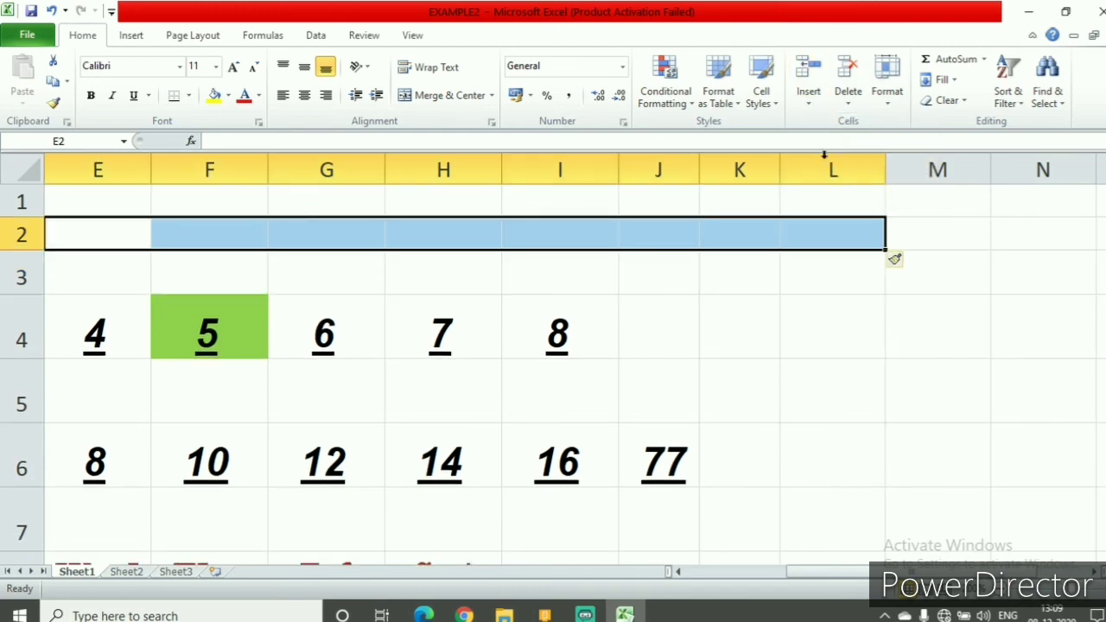
{"action": "left_click", "coordinate": [852, 451]}
- Insert a new sheet column at column M
{"action": "left_click", "coordinate": [917, 171]}
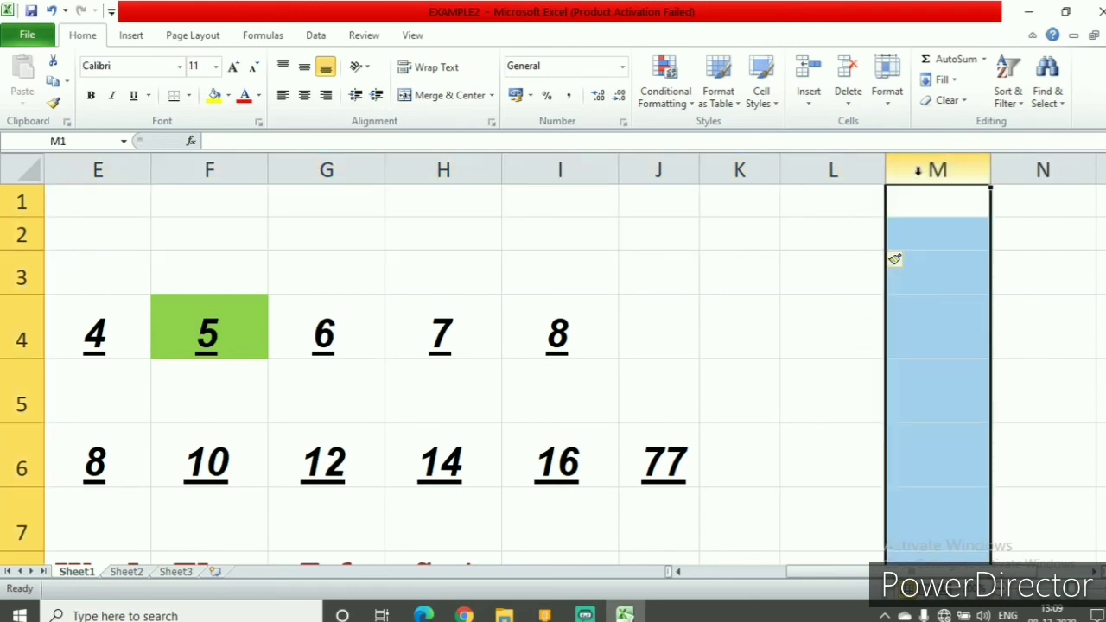
{"action": "left_click", "coordinate": [805, 102]}
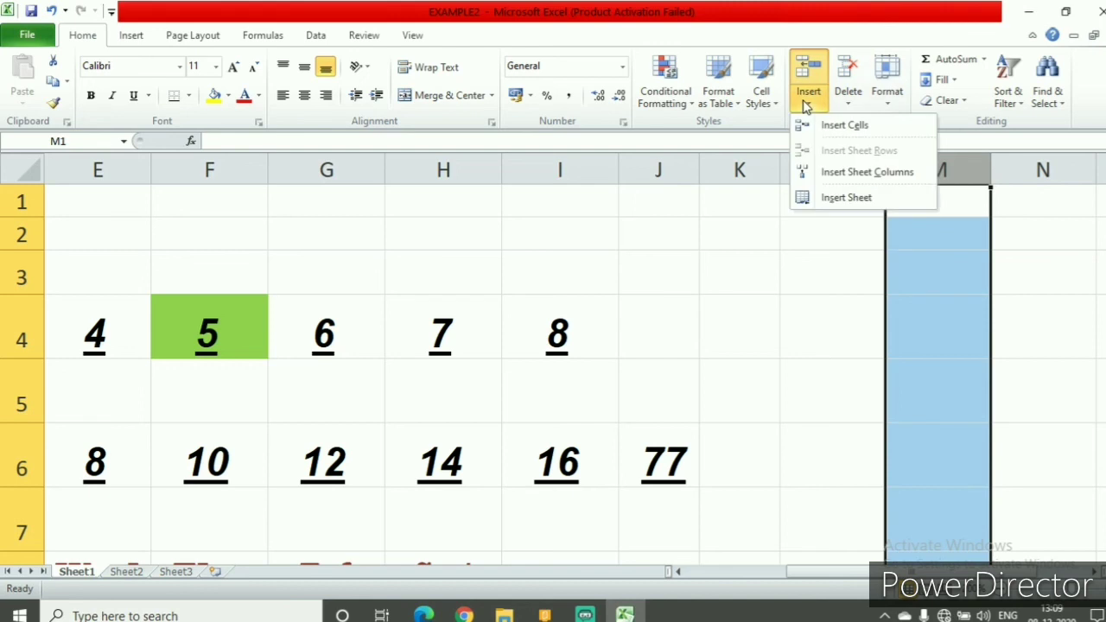
{"action": "left_click", "coordinate": [827, 172]}
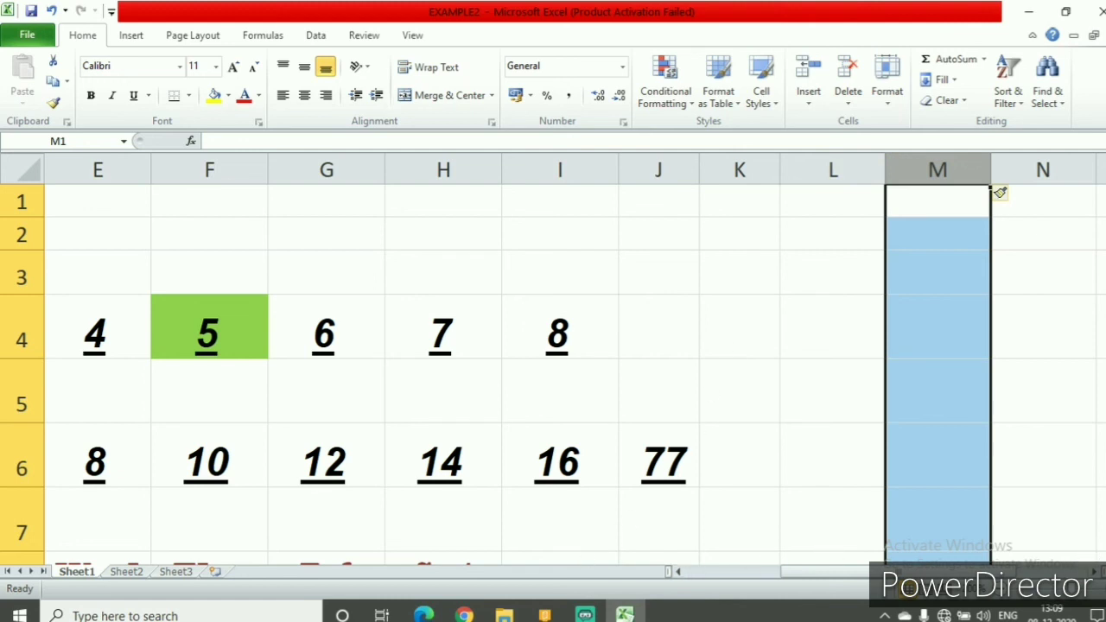
- Add three new blank worksheets to the workbook after Sheet3
{"action": "scroll", "coordinate": [1076, 560], "scroll_direction": "down", "scroll_amount": 2}
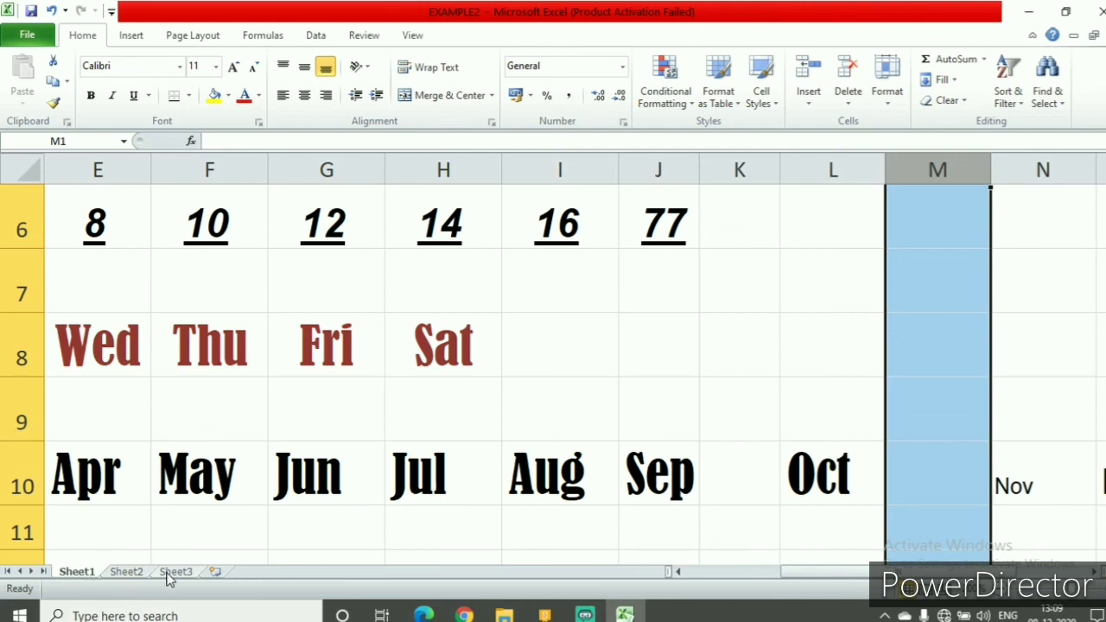
{"action": "left_click", "coordinate": [215, 572]}
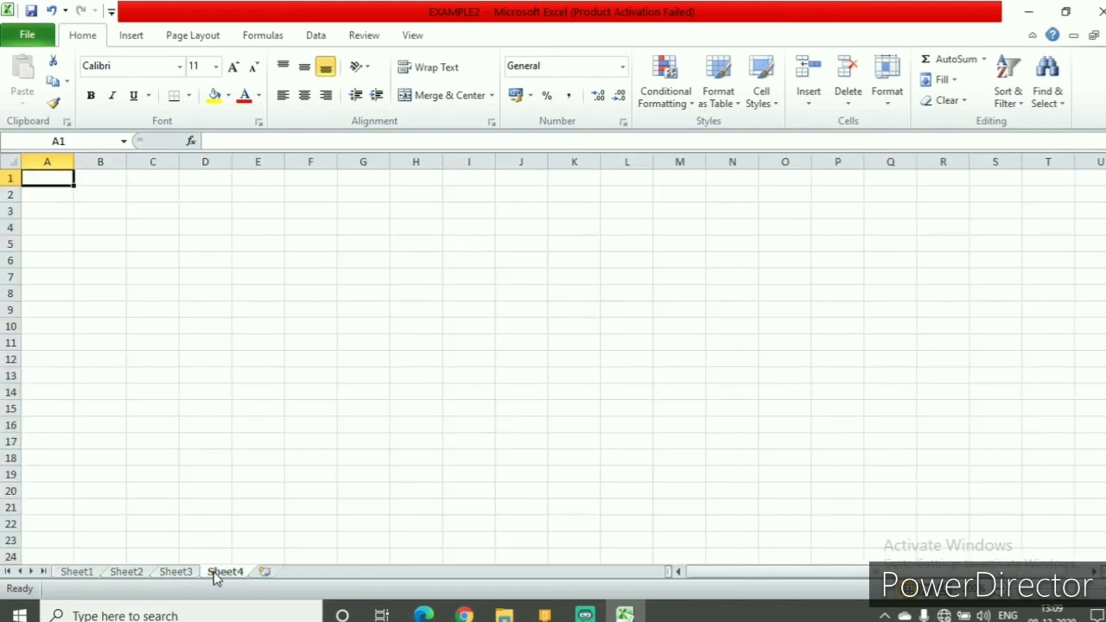
{"action": "left_click", "coordinate": [263, 572]}
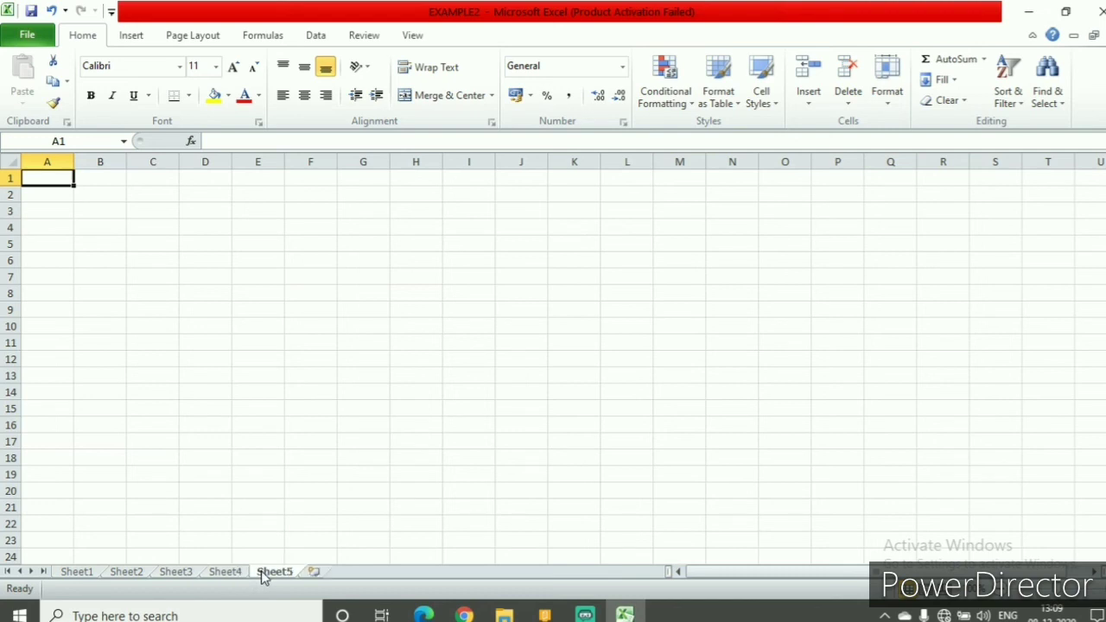
{"action": "left_click", "coordinate": [314, 573]}
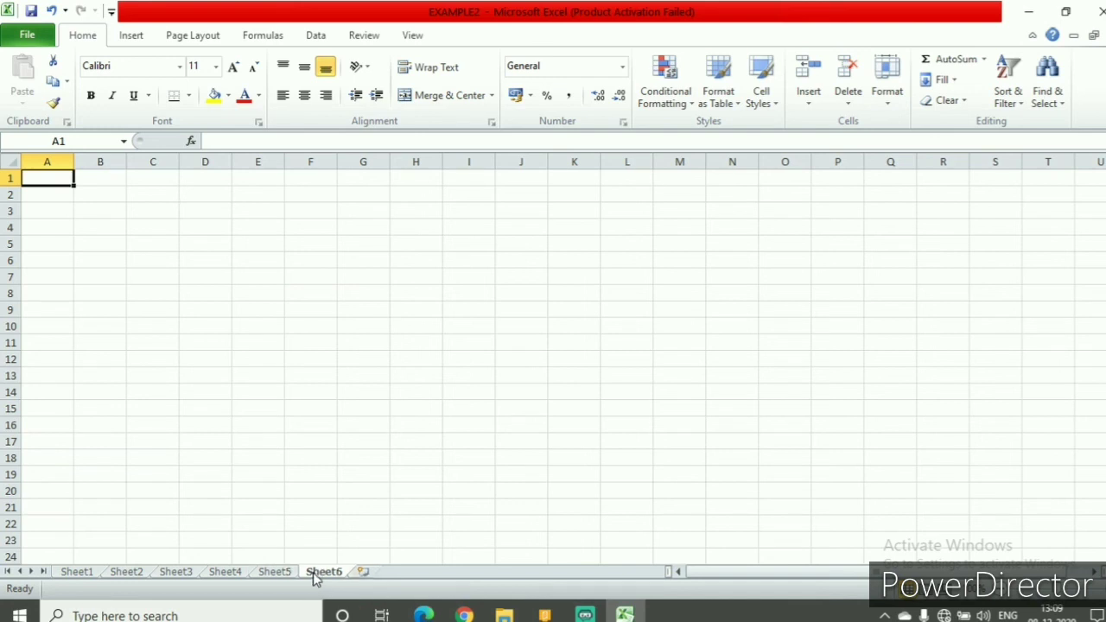